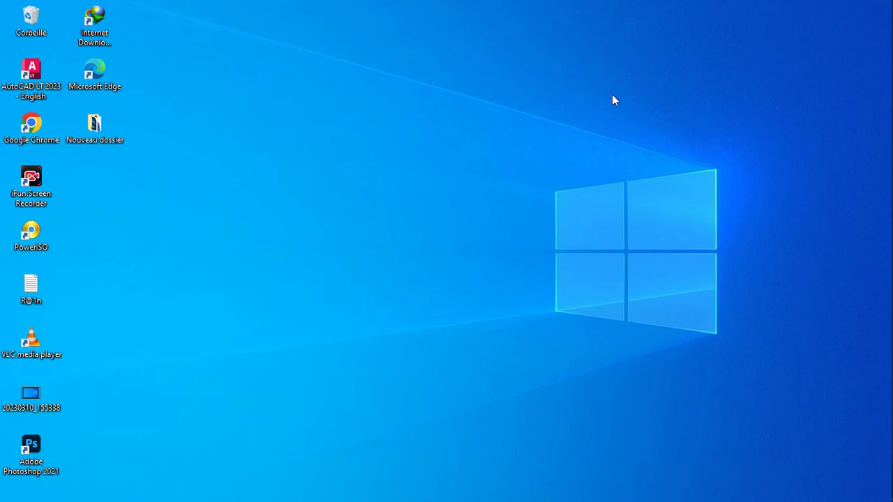
Switch to Google Chrome, search for "pfpmaker com" and open the pfpmaker.com website
mouse_move(859, 281)
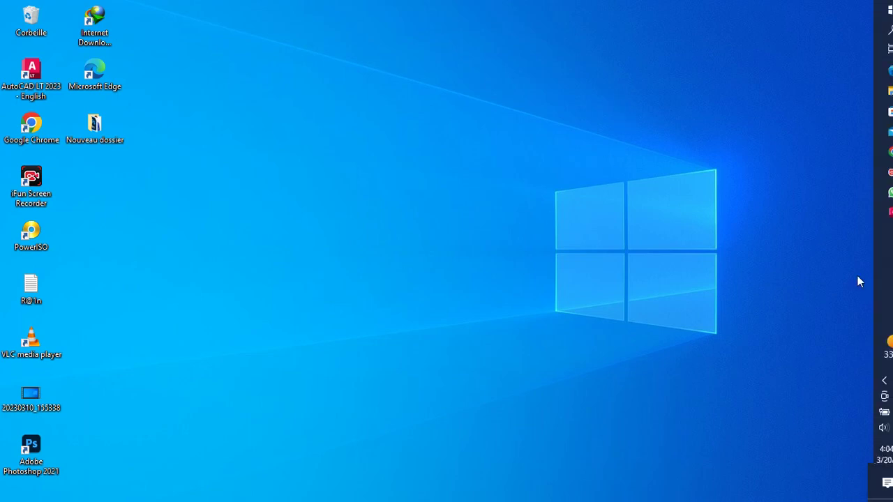
left_click(872, 154)
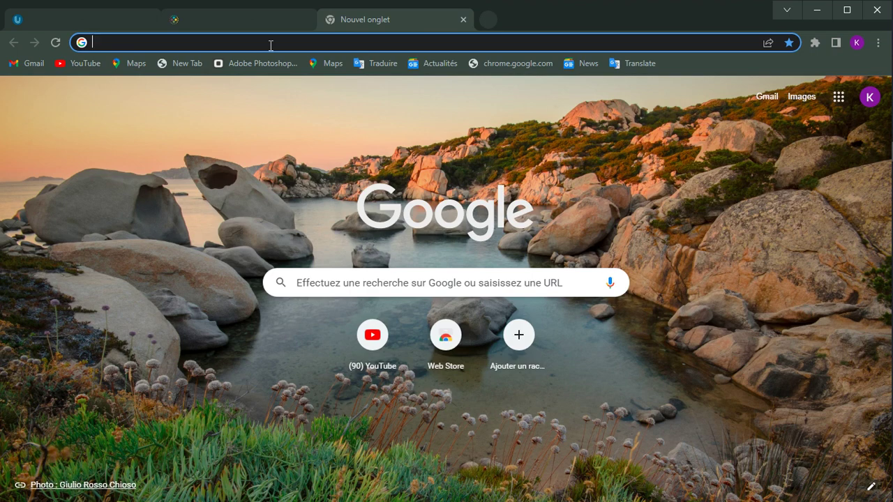
type("P")
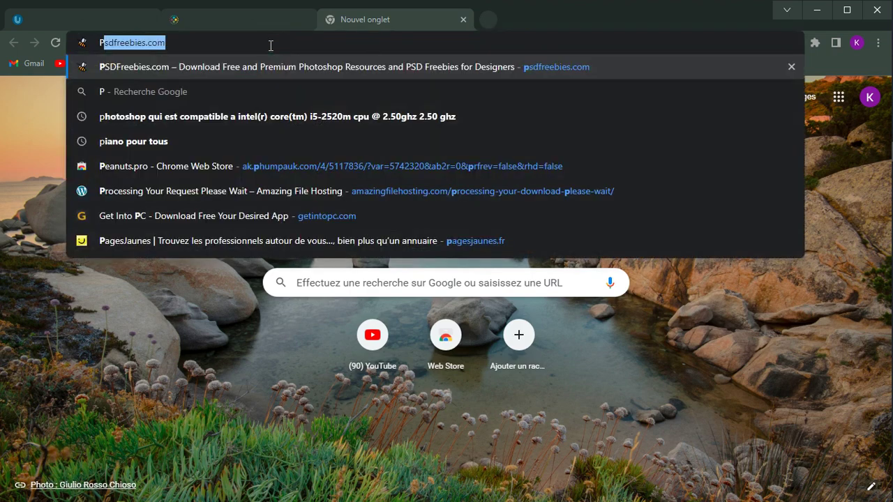
type("FP")
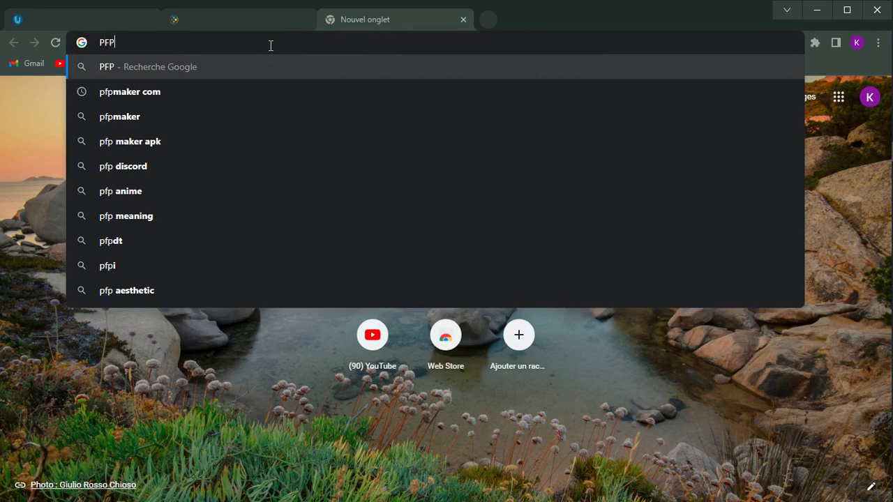
left_click(153, 94)
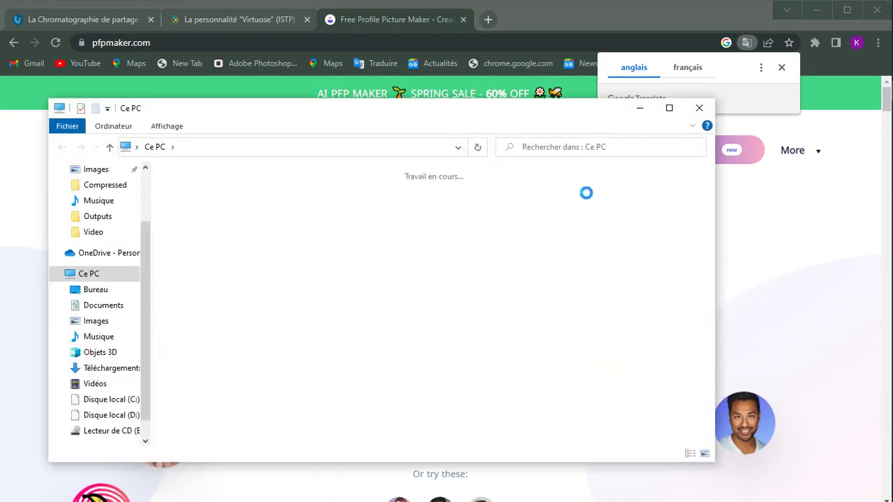
View the segnon.jpg photo from the Documents folder, then close the image viewer and File Explorer
left_click(399, 193)
double_click(399, 193)
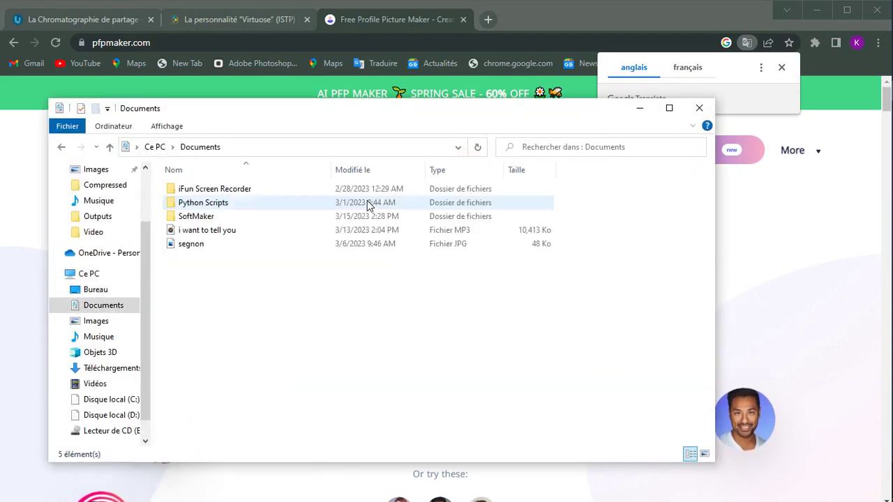
double_click(217, 244)
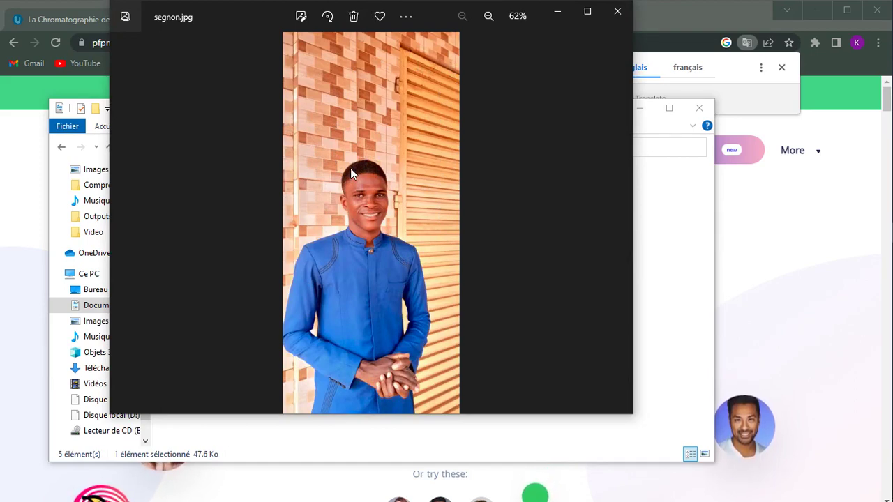
left_click(617, 11)
left_click(702, 111)
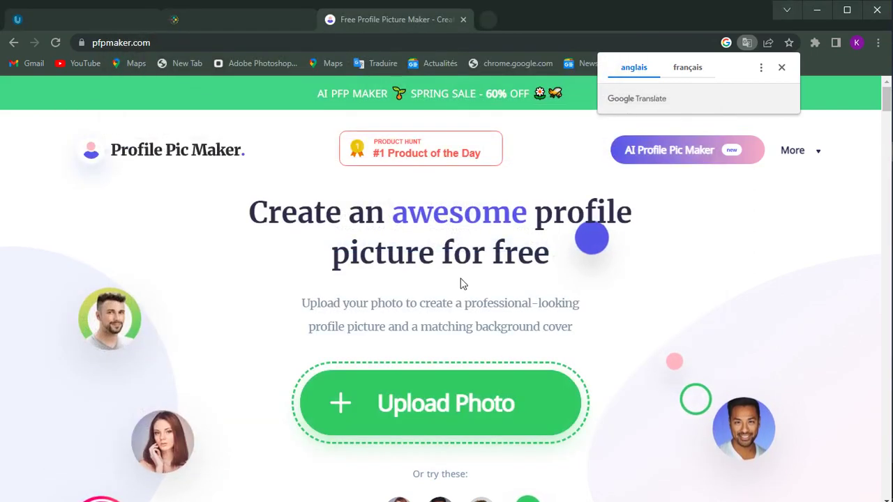
Upload the segnon photo from the Documents folder to the profile picture maker
left_click(477, 407)
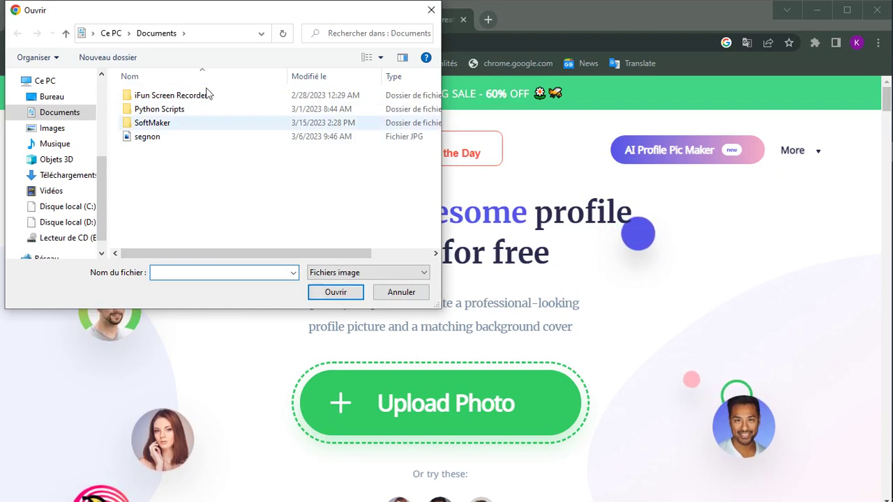
left_click(168, 141)
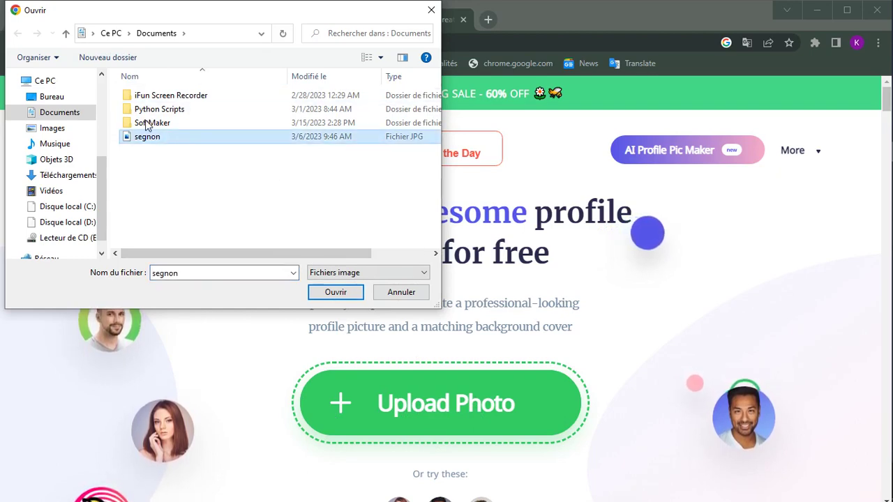
left_click(334, 296)
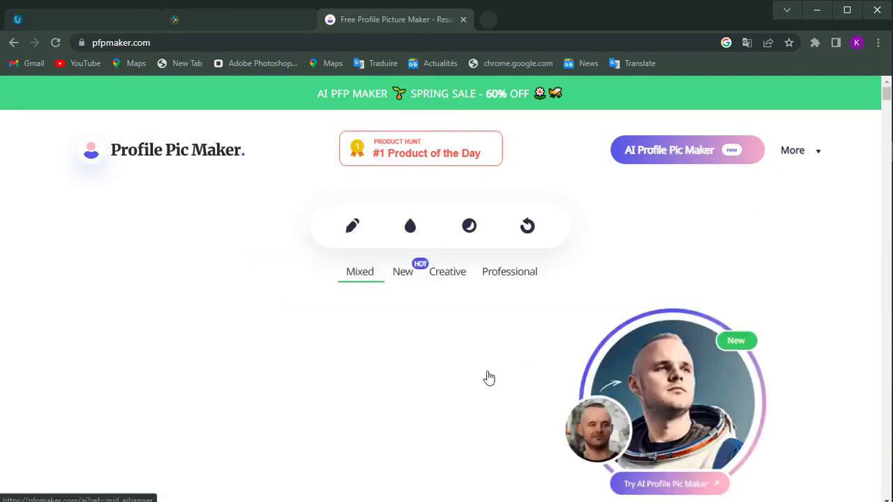
Look through the generated profile pictures in the Mixed category to compare their backgrounds and styles
scroll(551, 319, "down", 5)
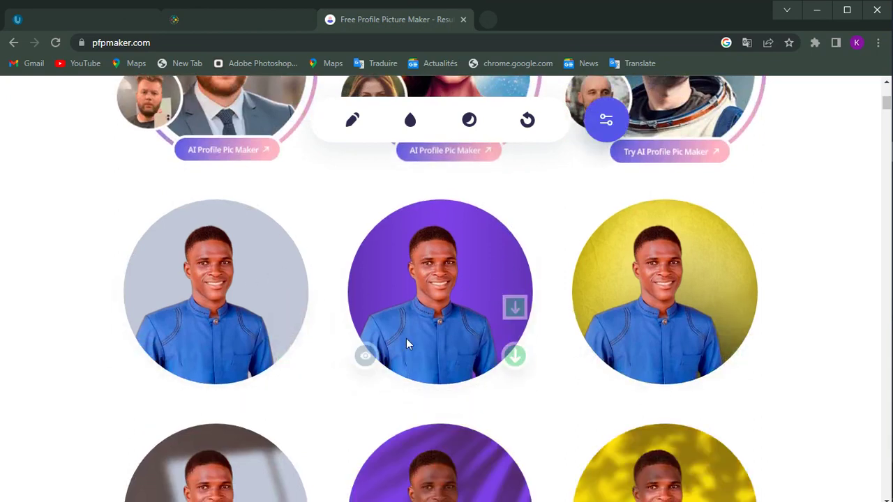
scroll(418, 276, "down", 3)
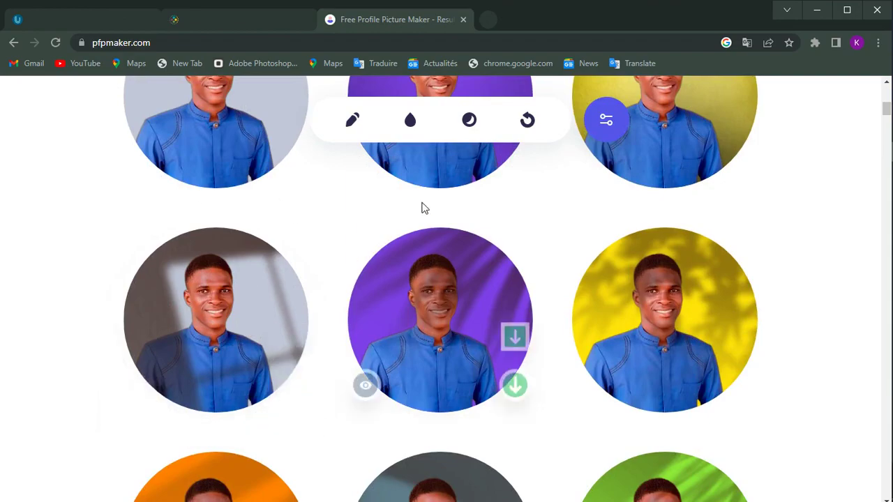
scroll(520, 283, "down", 6)
scroll(457, 295, "down", 10)
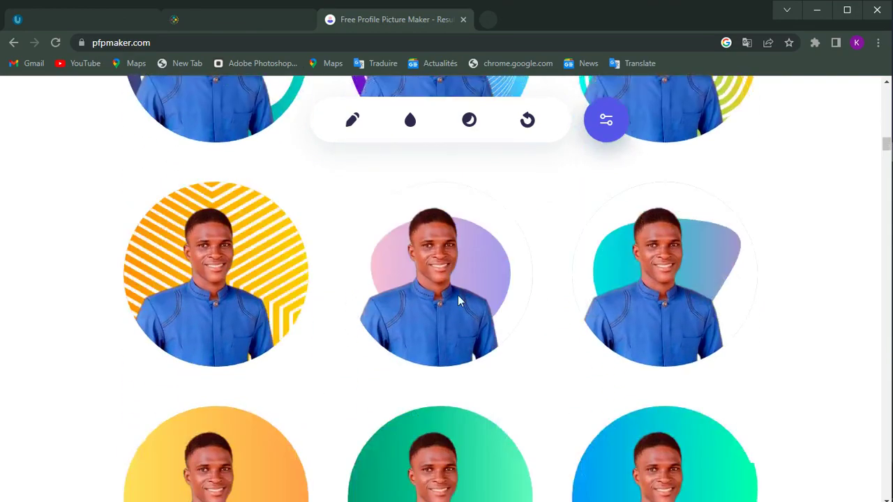
scroll(345, 315, "down", 3)
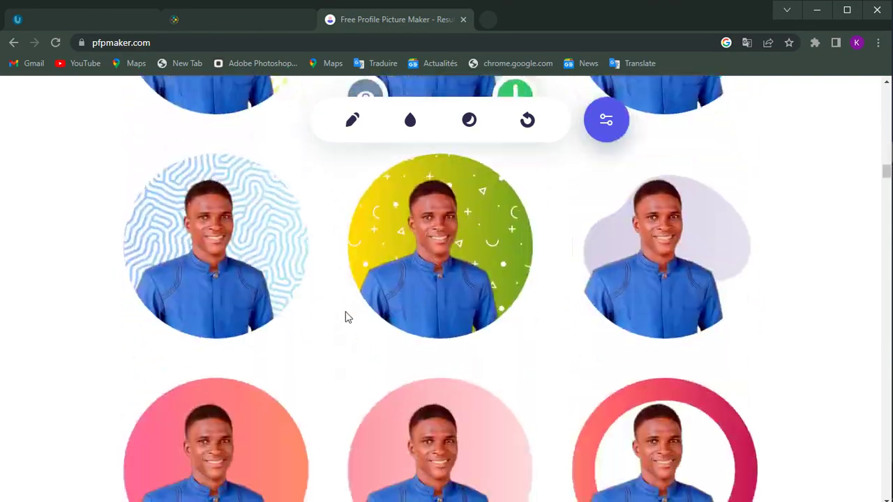
scroll(203, 373, "down", 3)
scroll(353, 347, "down", 10)
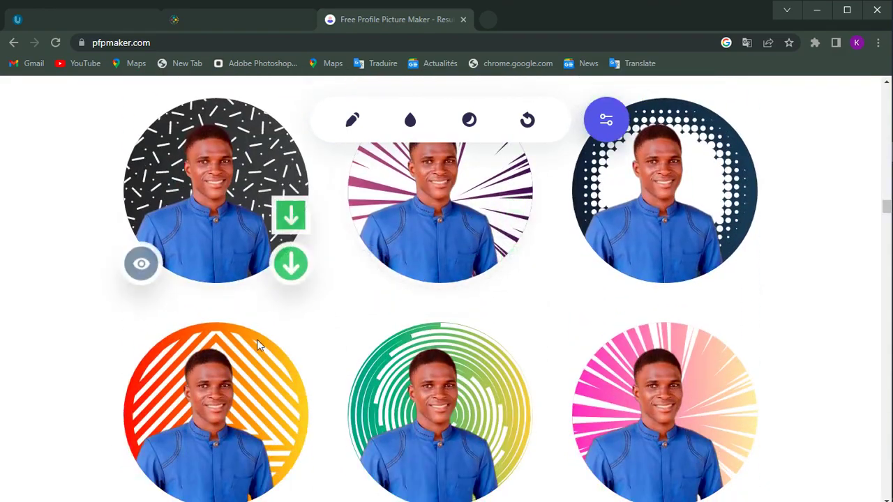
scroll(463, 351, "down", 4)
scroll(494, 335, "down", 3)
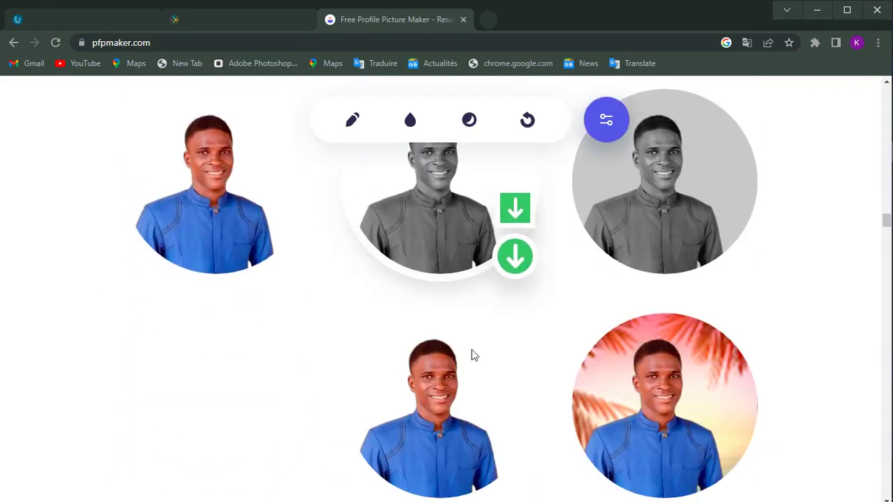
scroll(475, 349, "up", 10)
scroll(488, 324, "up", 10)
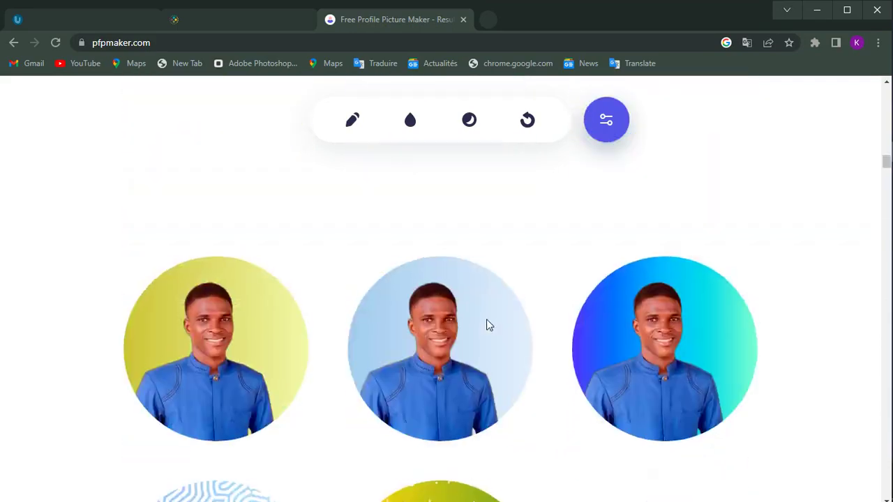
scroll(485, 317, "up", 8)
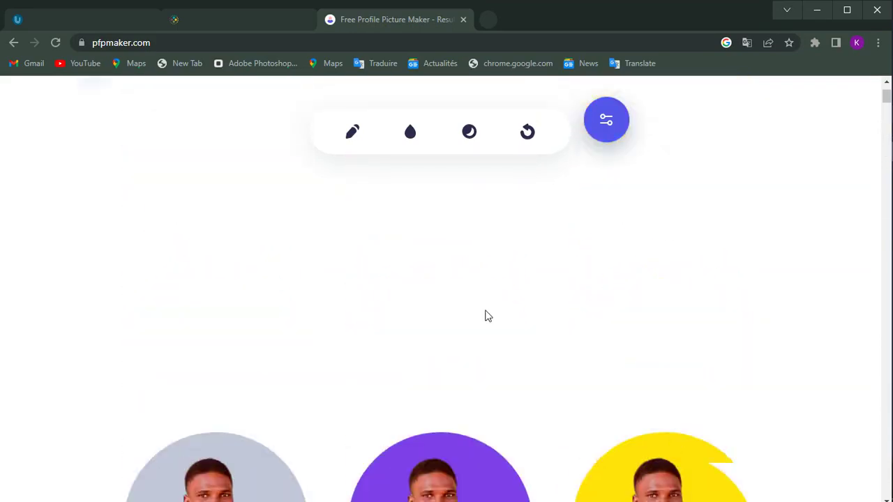
Show the Professional category and examine its profile picture designs
left_click(507, 279)
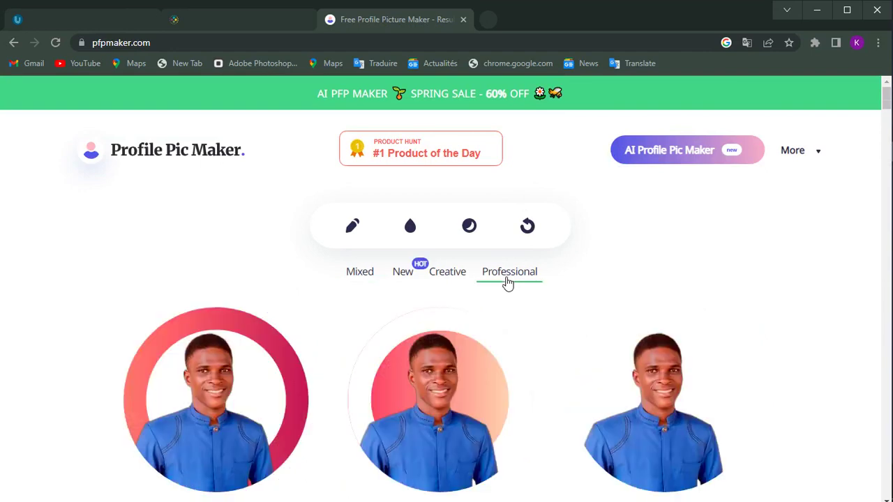
scroll(498, 323, "down", 1)
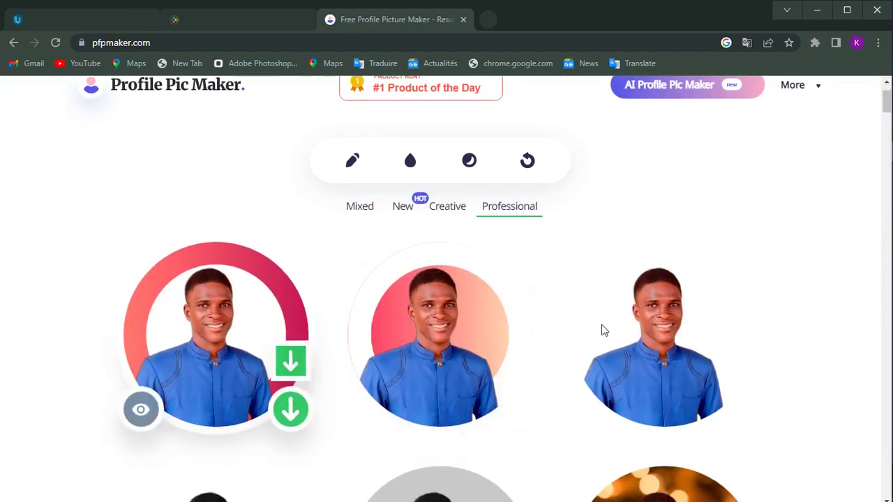
scroll(586, 313, "down", 3)
scroll(573, 349, "down", 8)
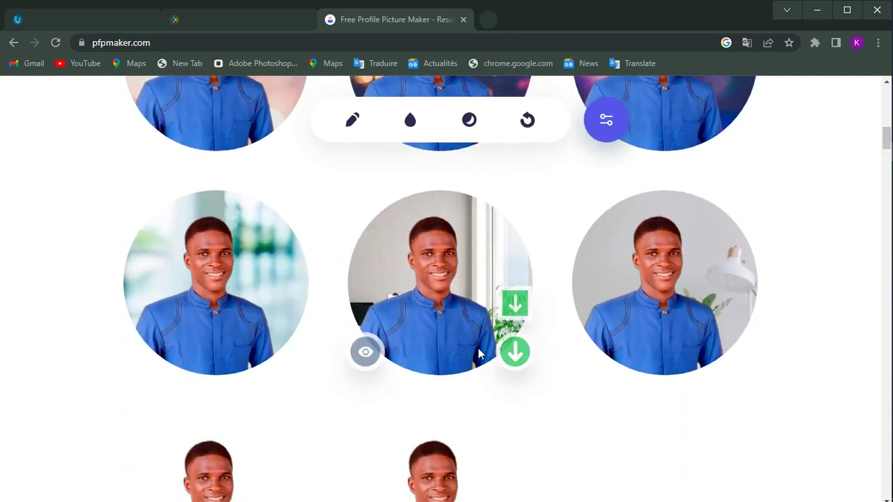
scroll(225, 359, "down", 3)
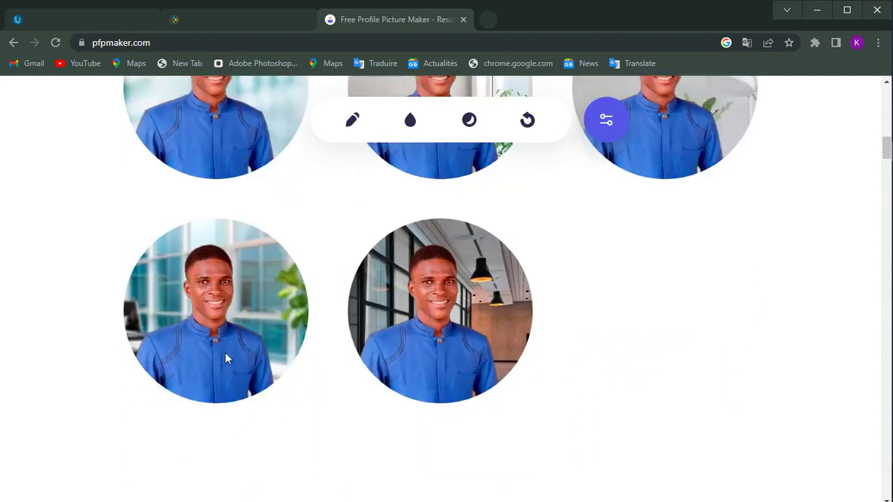
scroll(244, 309, "up", 2)
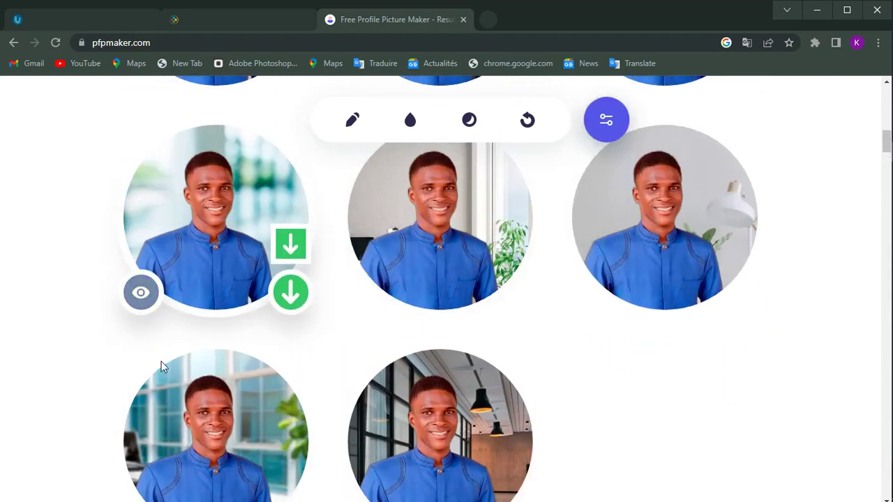
scroll(206, 420, "down", 6)
scroll(363, 313, "up", 4)
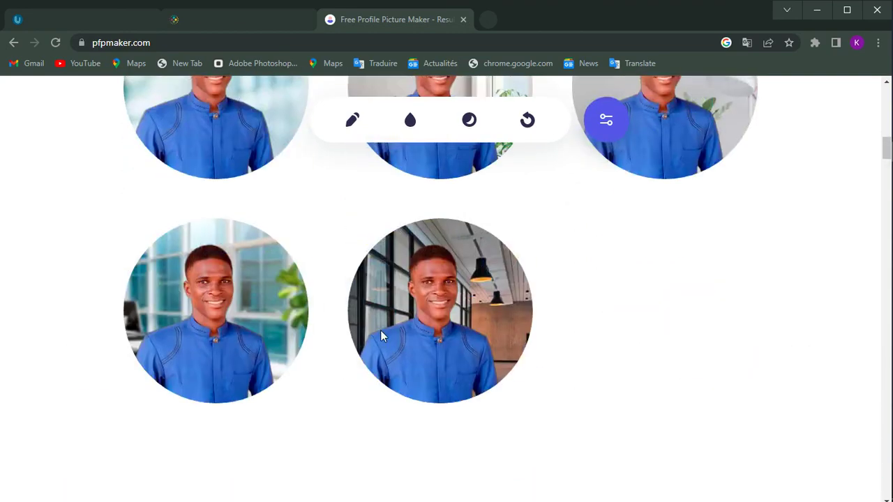
scroll(380, 337, "up", 10)
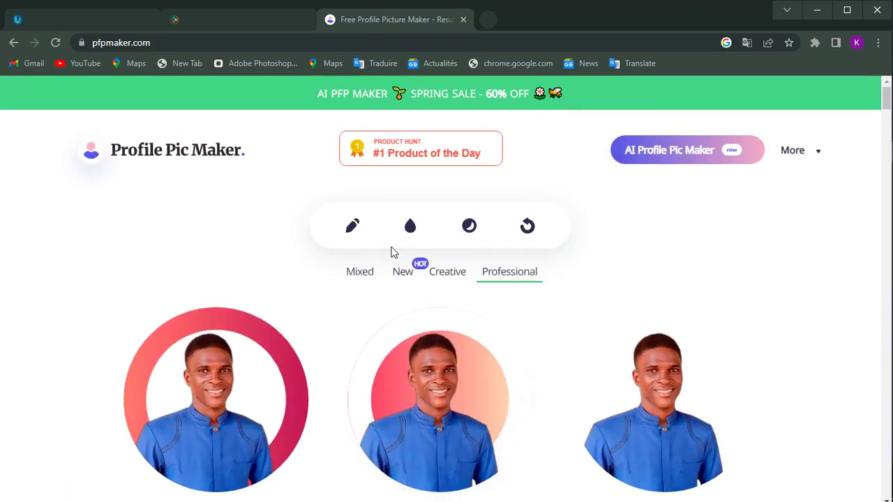
Start adjusting the photo and enlarge the portrait within the circular crop frame
left_click(353, 227)
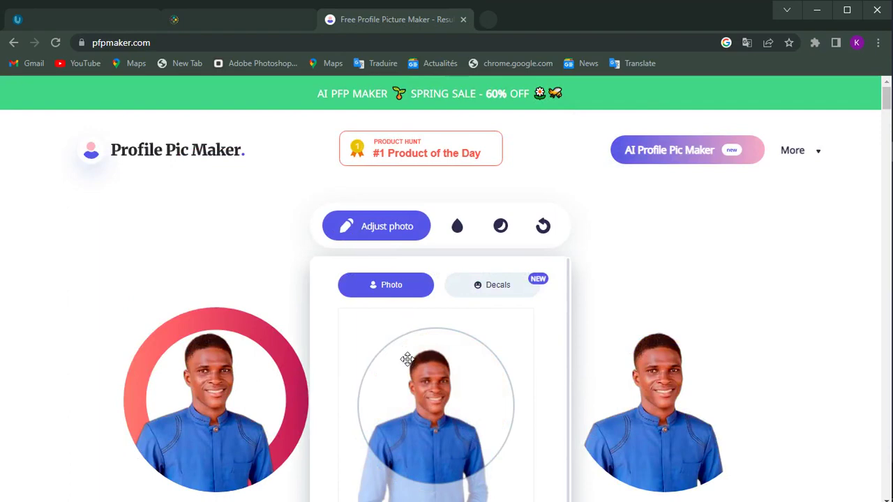
scroll(435, 394, "up", 2)
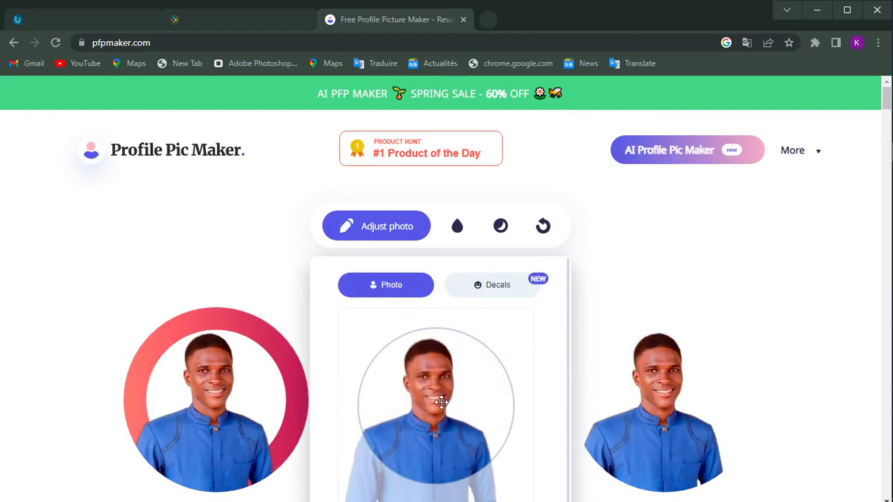
scroll(441, 401, "down", 3)
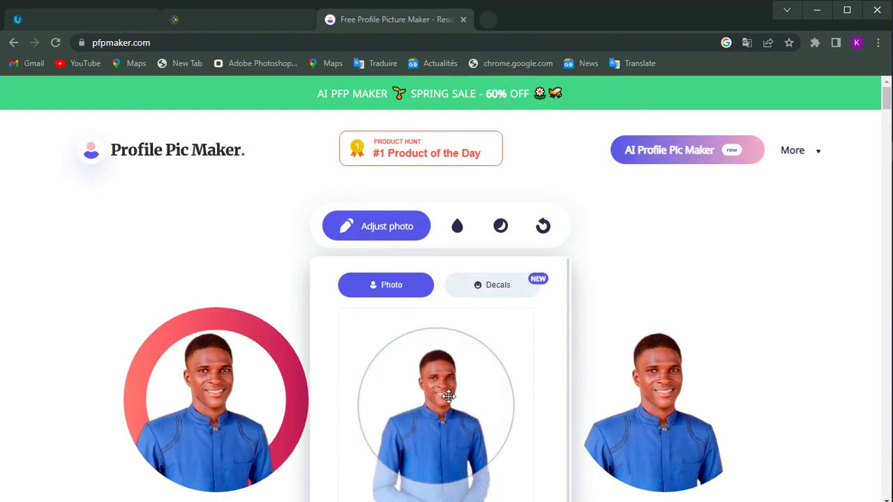
scroll(448, 397, "down", 2)
scroll(448, 396, "up", 4)
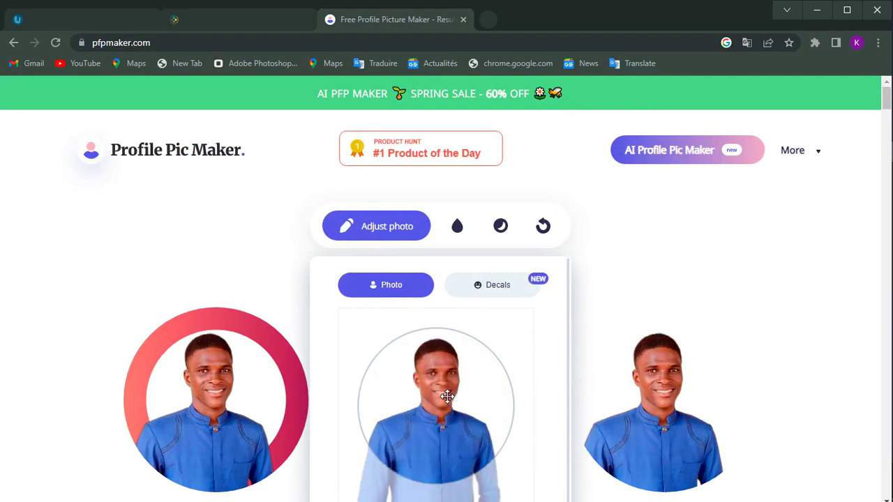
scroll(447, 396, "up", 2)
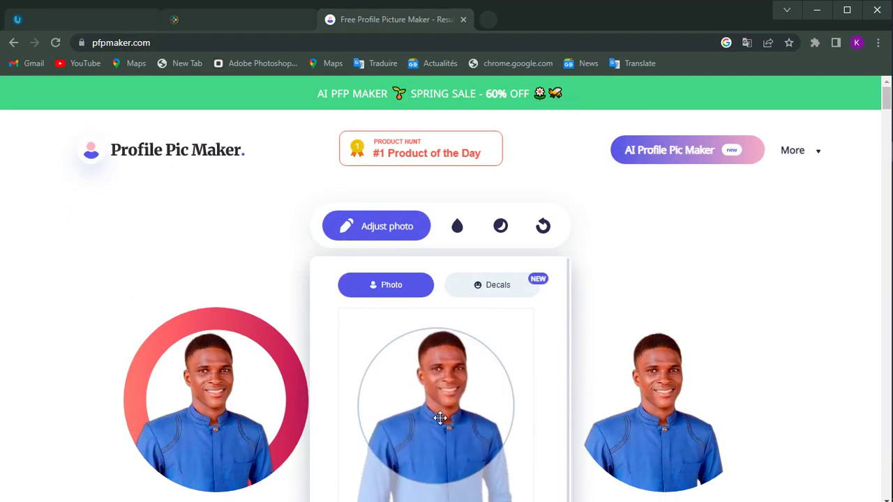
Centre the portrait in the circular crop frame, reduce its scale slightly and save the photo adjustment
mouse_move(440, 419)
left_mouse_down()
mouse_move(422, 419)
mouse_move(434, 416)
left_mouse_up()
scroll(430, 419, "down", 1)
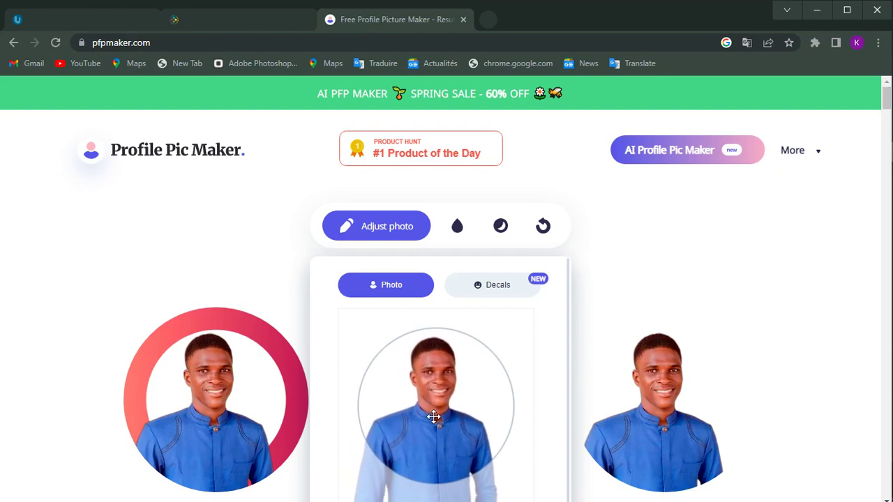
scroll(662, 369, "down", 2)
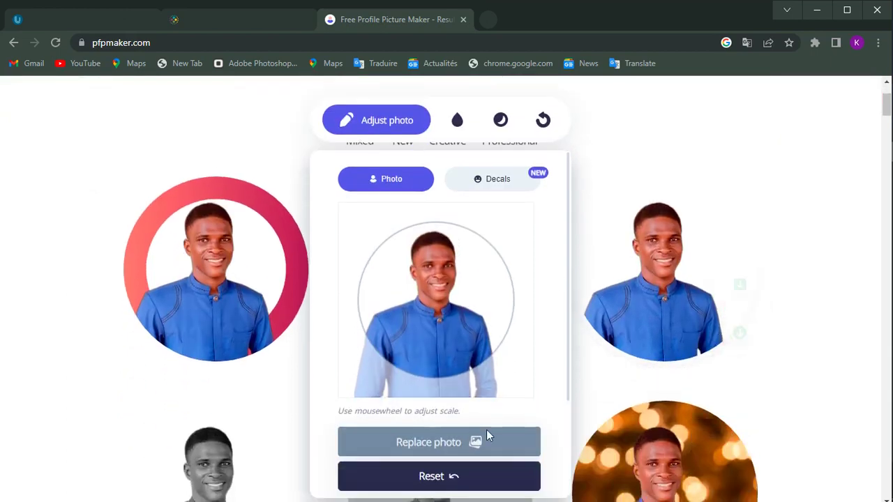
scroll(537, 399, "down", 1)
scroll(537, 399, "down", 3)
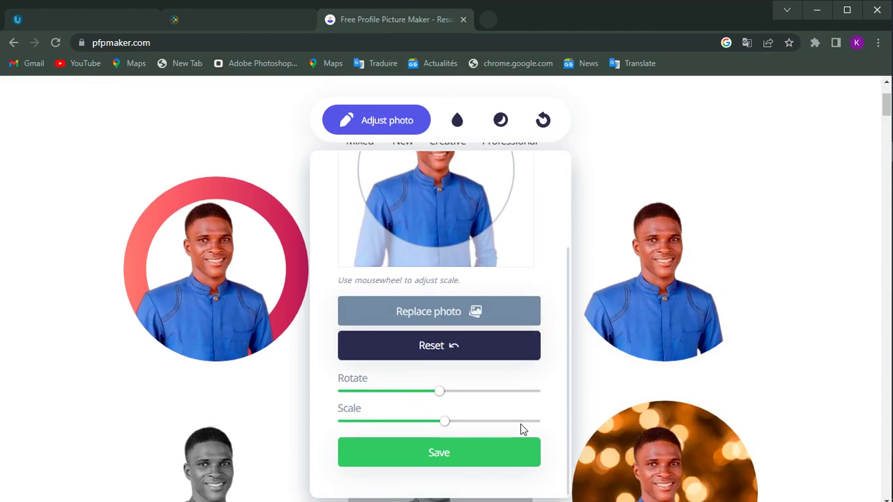
left_click(451, 454)
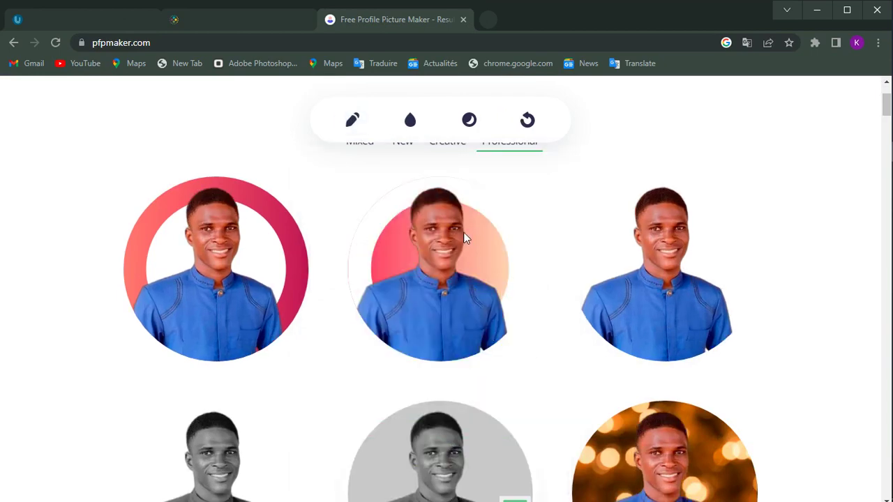
Start editing the background colour and try the light blue gradient and the dark charcoal gradient on the profile pictures
scroll(504, 273, "up", 3)
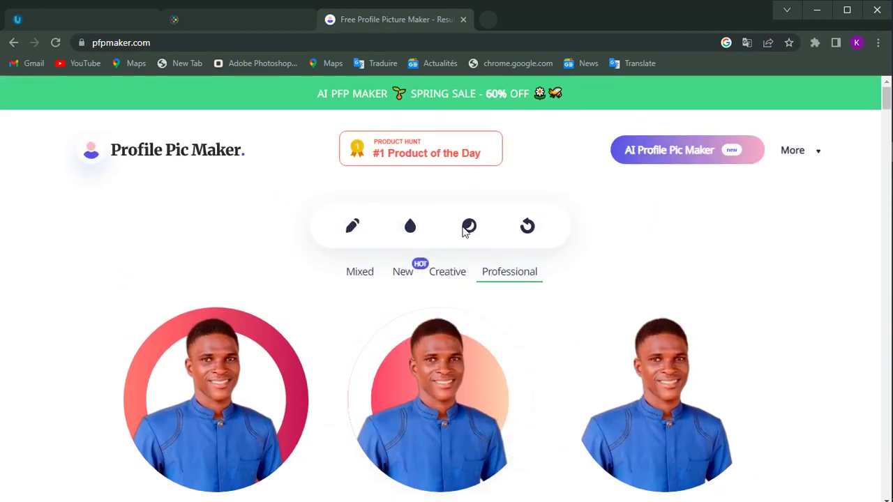
left_click(410, 228)
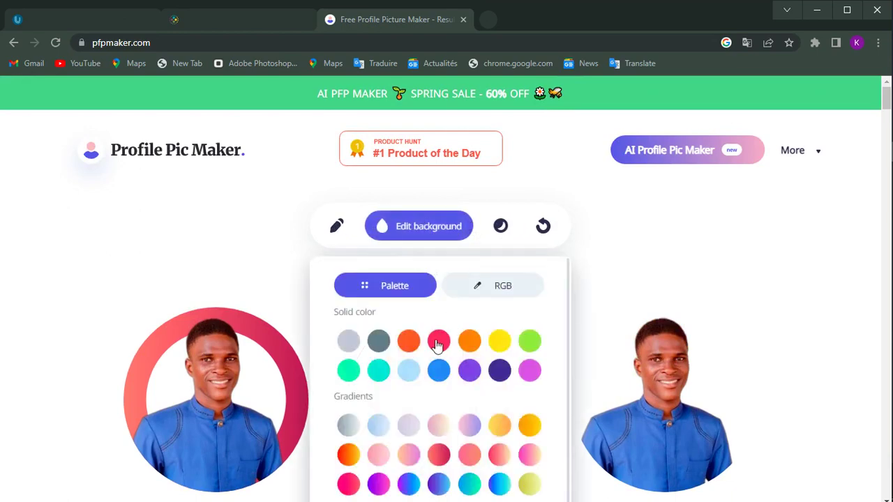
scroll(419, 374, "down", 2)
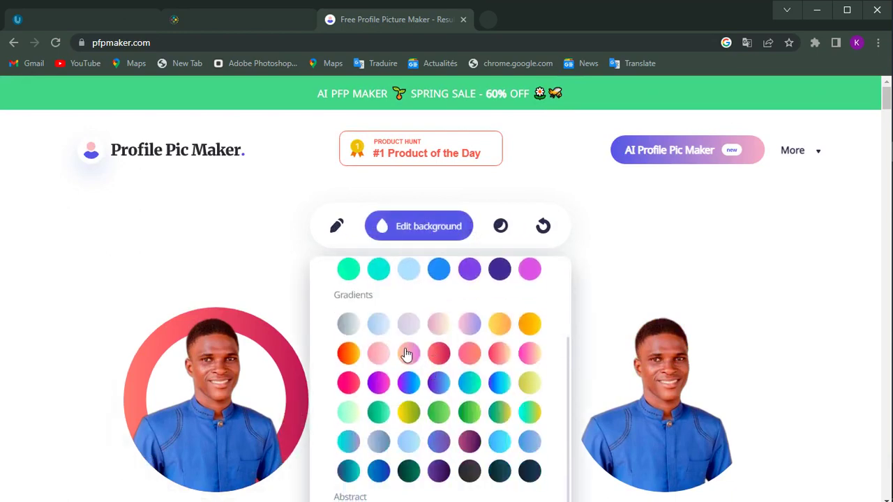
left_click(383, 333)
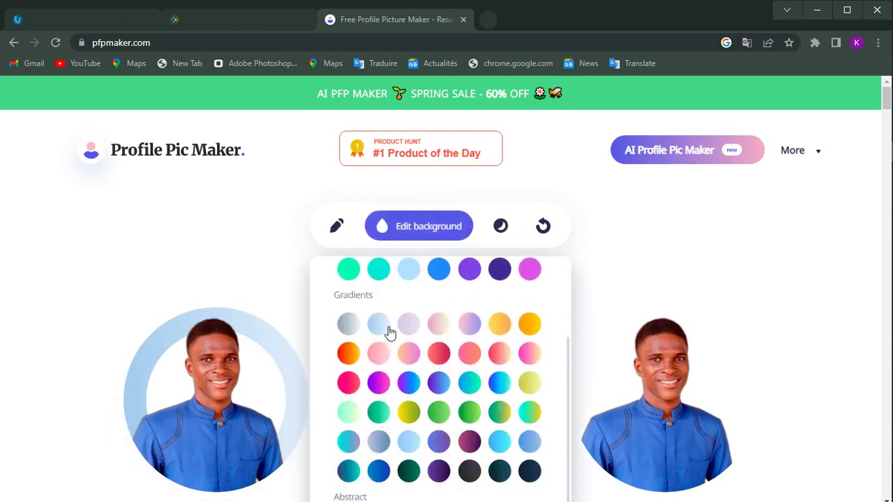
scroll(488, 349, "down", 2)
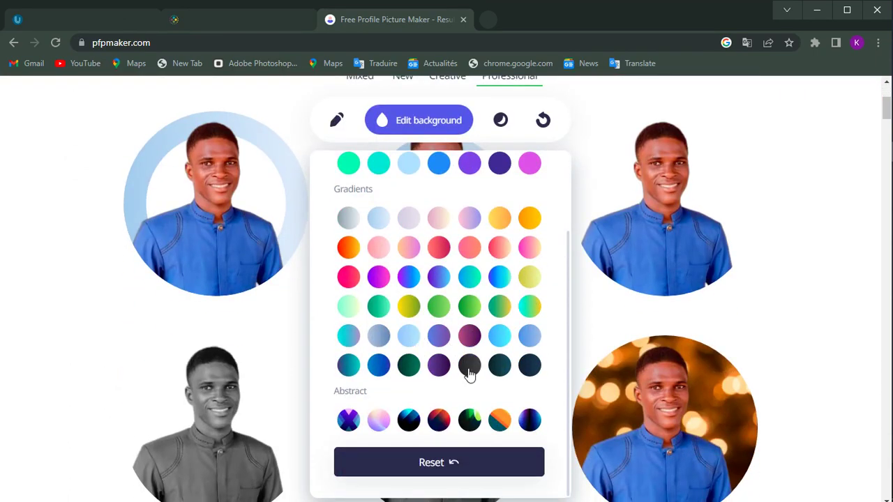
left_click(470, 370)
scroll(253, 258, "up", 2)
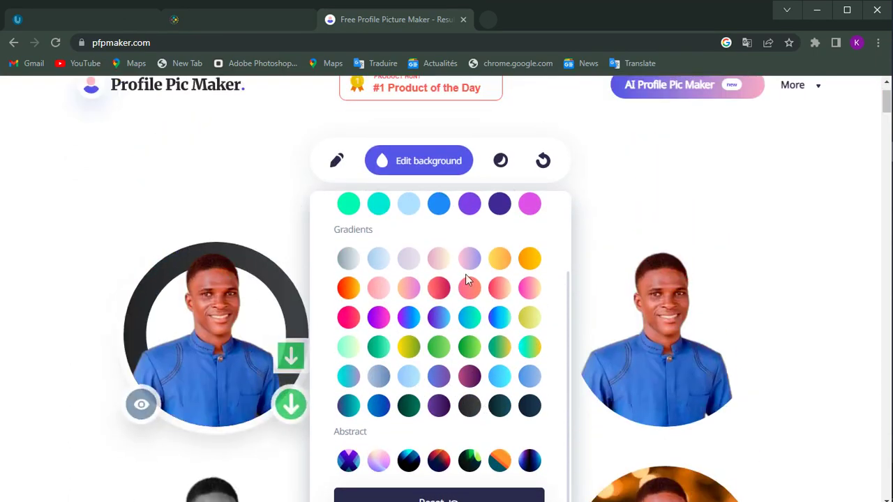
scroll(323, 326, "up", 2)
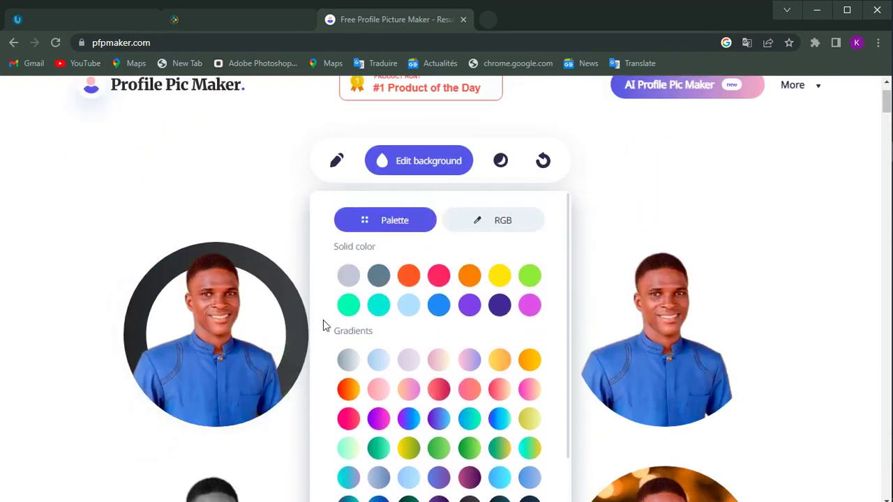
Try several solid background colours from the palette, including pink-red, orange, yellow, green, magenta, dark purple, mint and light grey
left_click(439, 275)
left_click(408, 276)
left_click(470, 276)
left_click(499, 276)
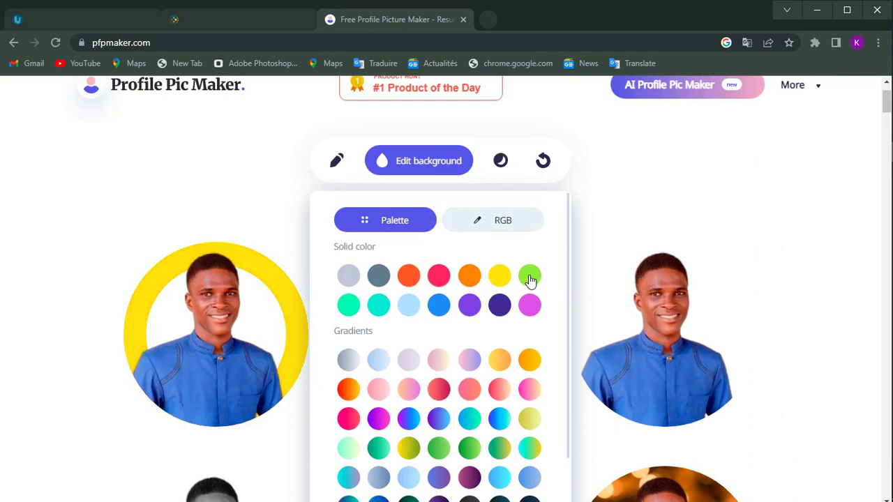
left_click(529, 275)
left_click(530, 305)
left_click(500, 305)
left_click(469, 305)
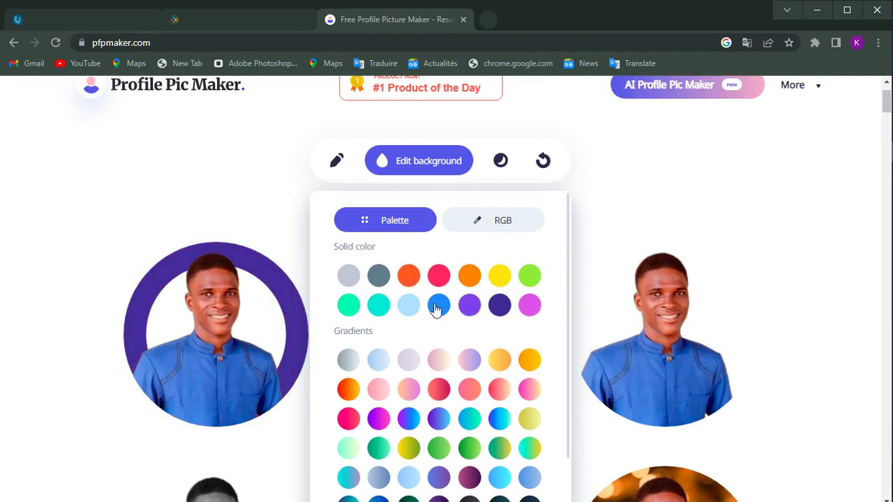
left_click(356, 307)
left_click(349, 276)
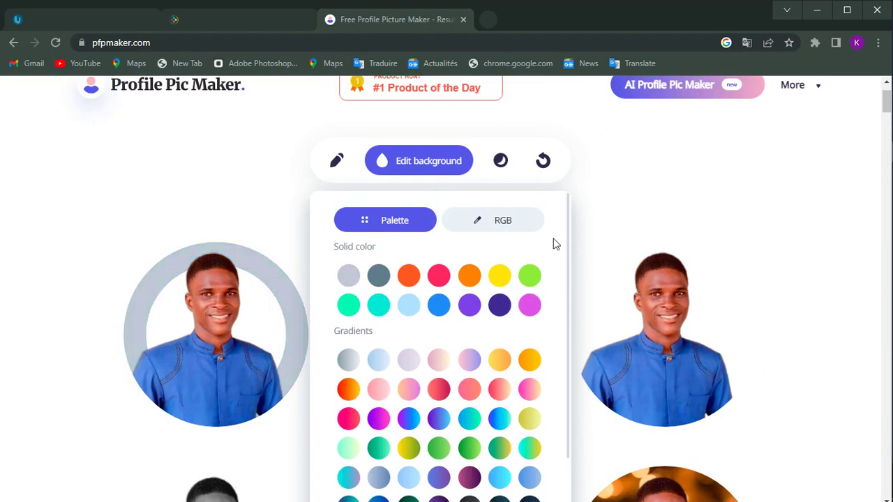
Set a custom RGB background colour of bright blue, #1C48EE, for the profile pictures
scroll(791, 330, "down", 3)
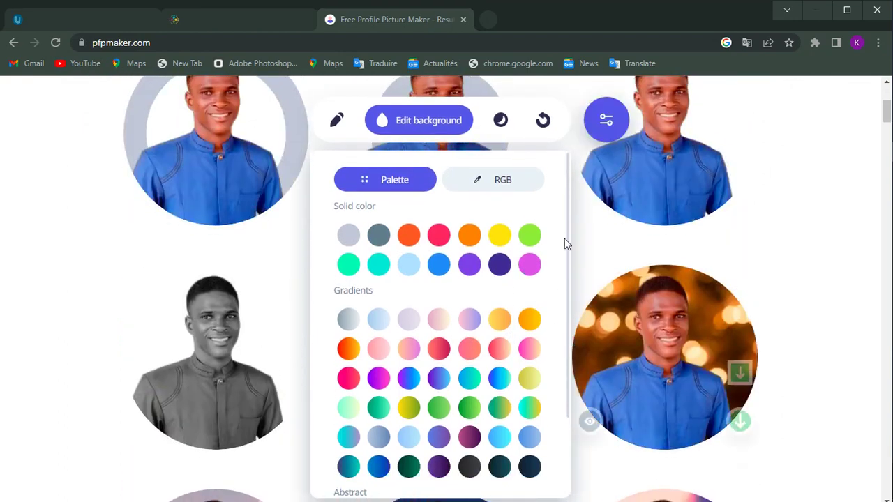
left_click(487, 183)
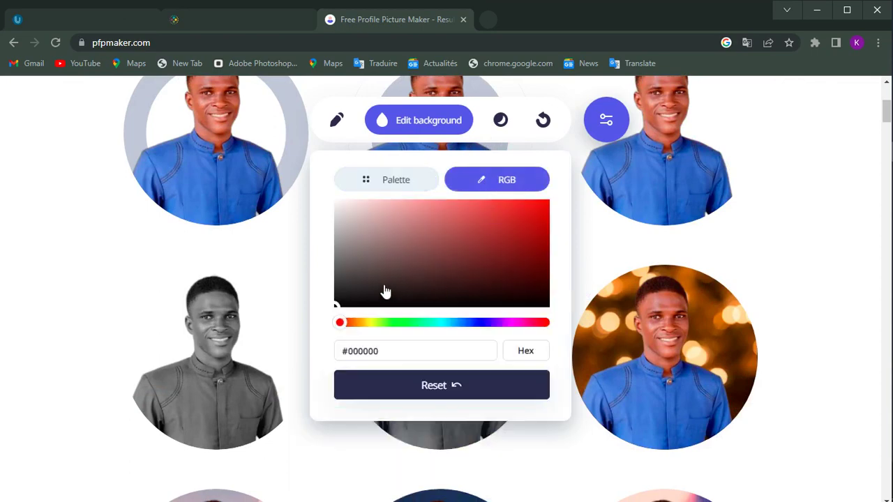
left_click_drag(341, 332, 475, 325)
left_click(514, 241)
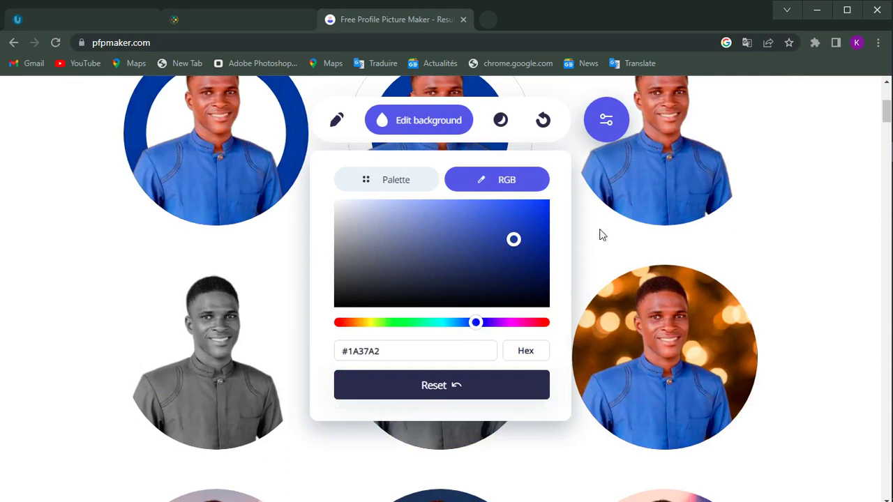
left_click_drag(523, 230, 523, 207)
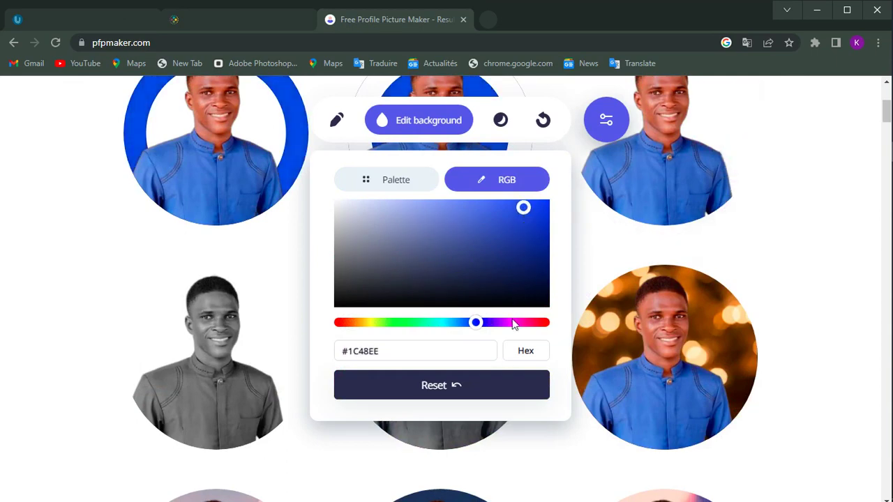
Reopen the photo adjustment for the recoloured pictures and save it
scroll(547, 307, "up", 3)
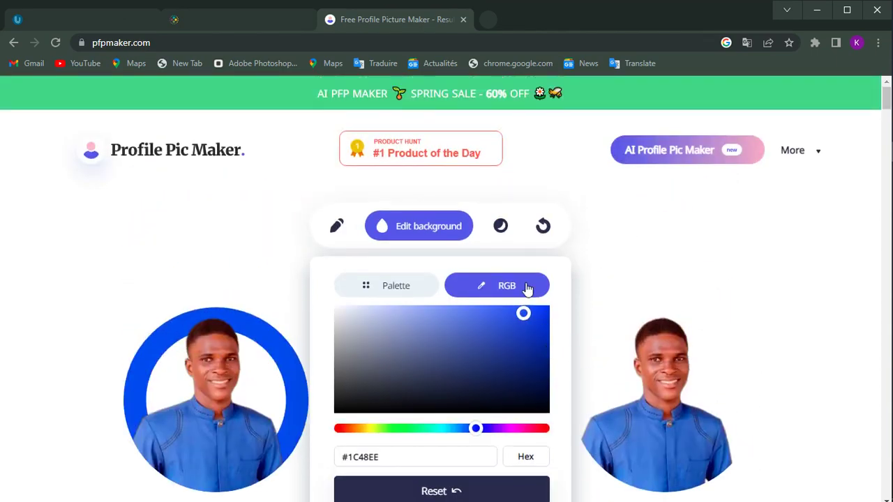
scroll(533, 339, "down", 6)
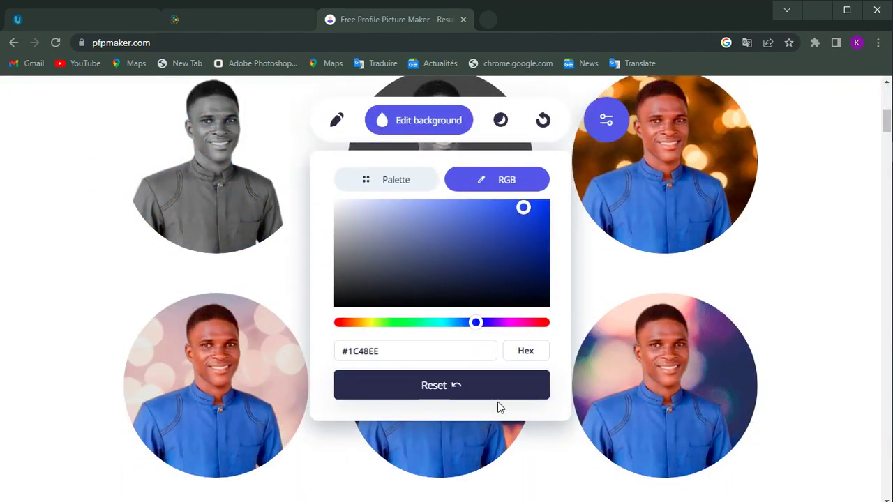
scroll(562, 251, "up", 3)
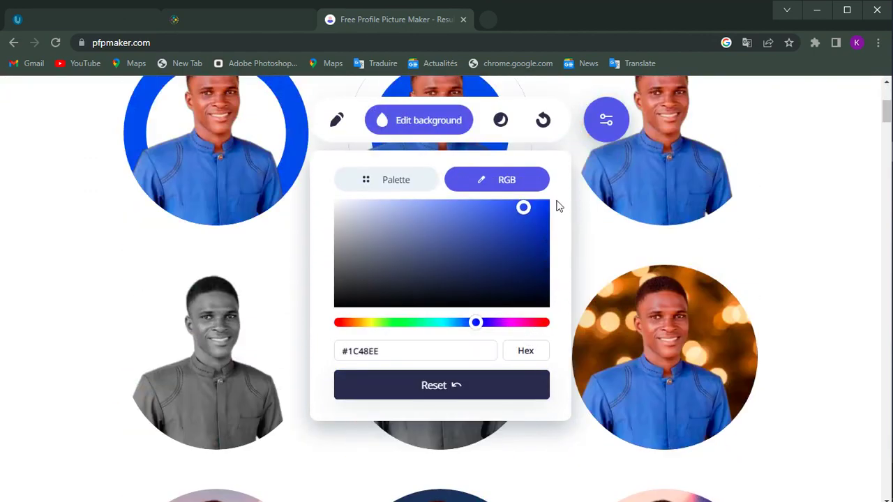
left_click(335, 122)
left_click(462, 452)
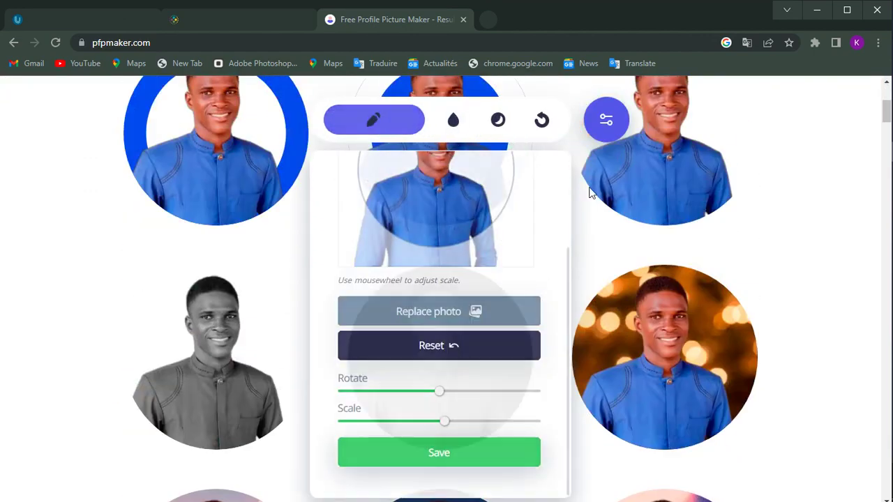
Look through the Professional profile pictures to compare the blue, blurred-light and office backgrounds
scroll(524, 147, "up", 4)
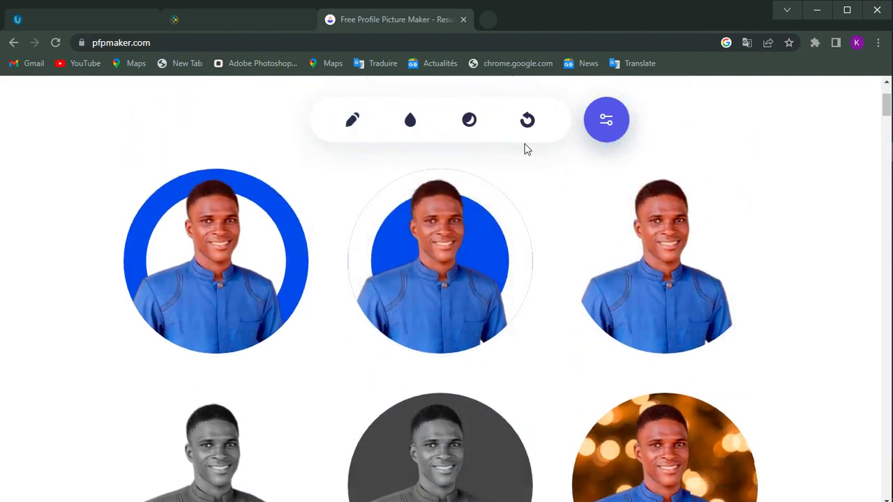
scroll(646, 335, "down", 10)
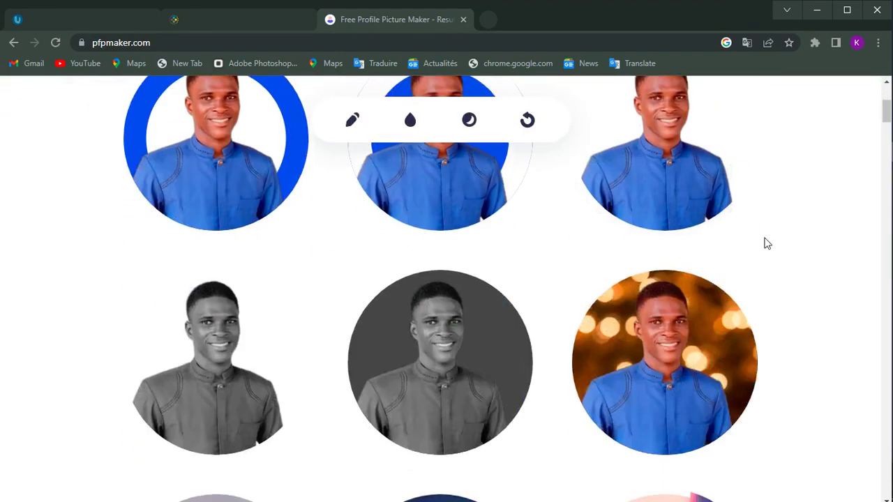
scroll(730, 247, "up", 2)
scroll(728, 249, "up", 4)
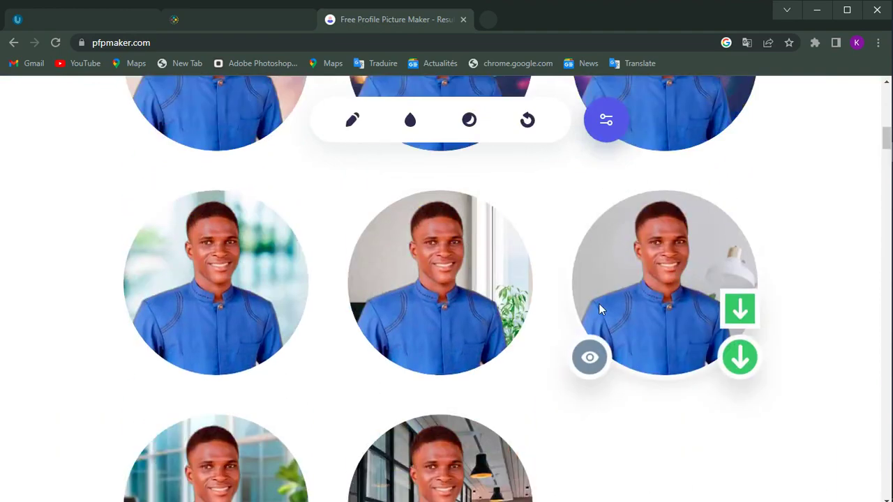
mouse_move(274, 278)
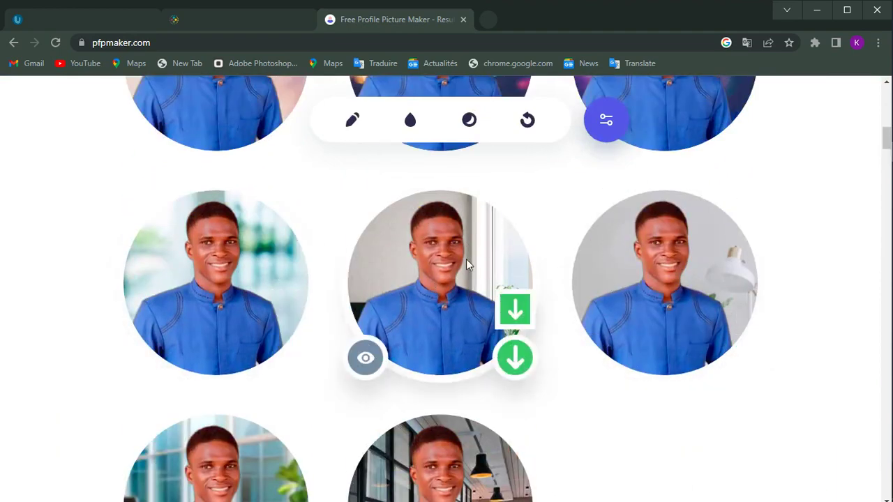
scroll(430, 292, "up", 3)
scroll(383, 374, "down", 1)
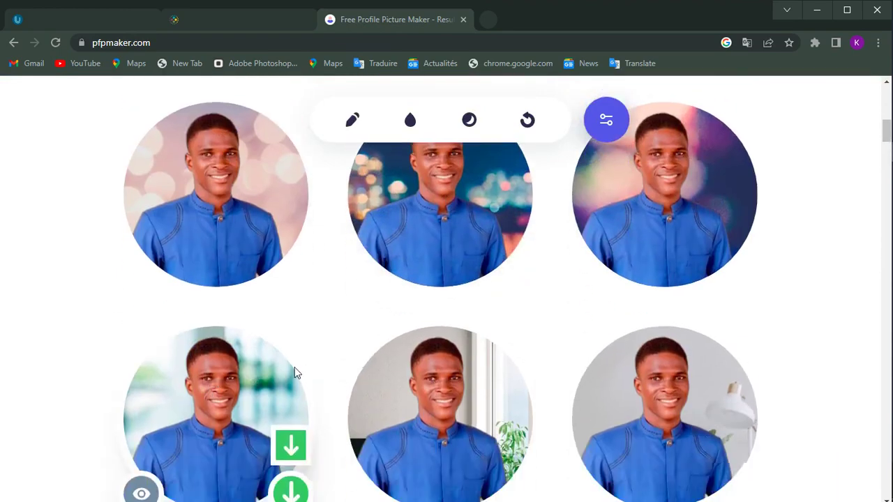
scroll(405, 352, "down", 3)
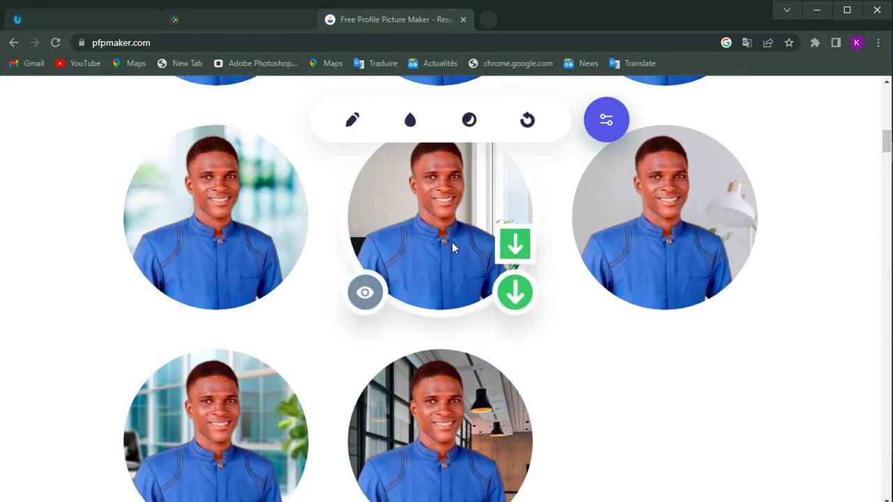
scroll(453, 395, "down", 1)
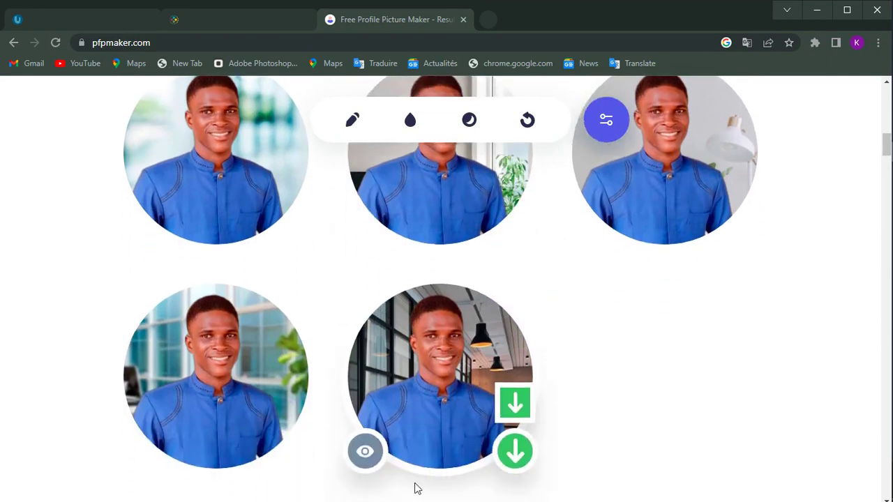
Download the square version of the picture with the black pendant lamps in the background and open the downloaded file
left_click(515, 414)
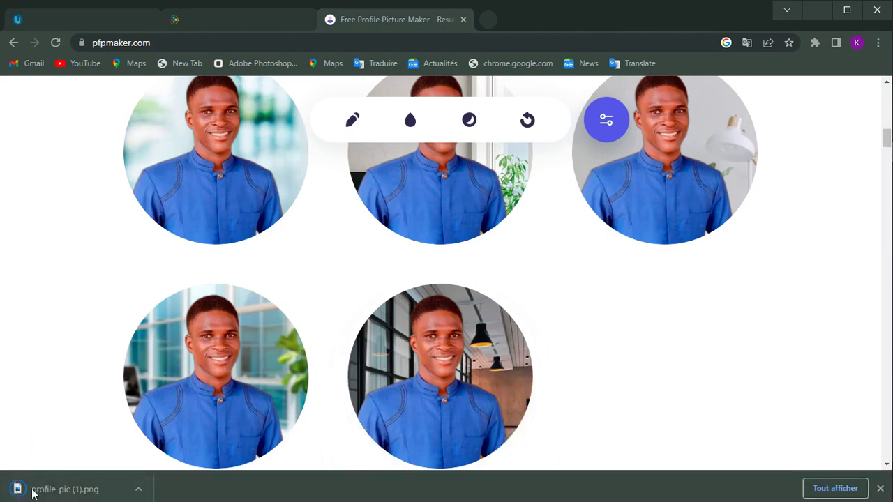
left_click(61, 491)
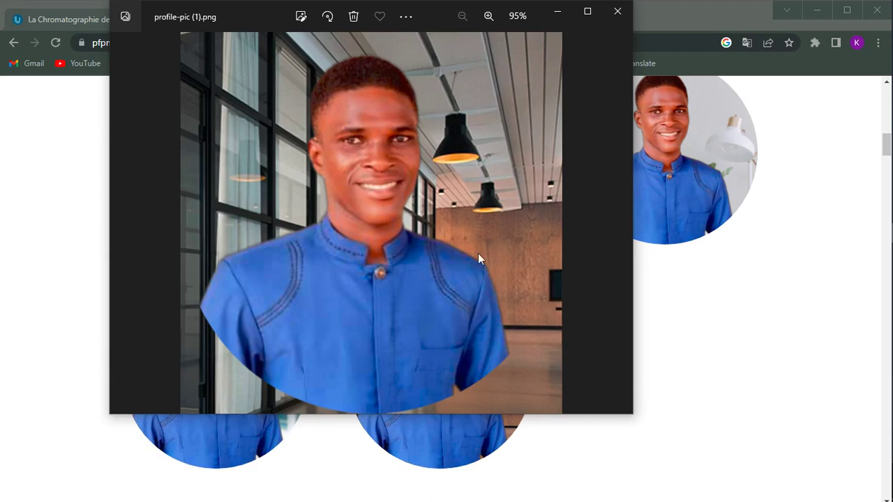
Inspect the downloaded profile picture up close and at full view, and close the image viewer
scroll(468, 224, "up", 2)
scroll(467, 223, "down", 2)
scroll(467, 223, "up", 2)
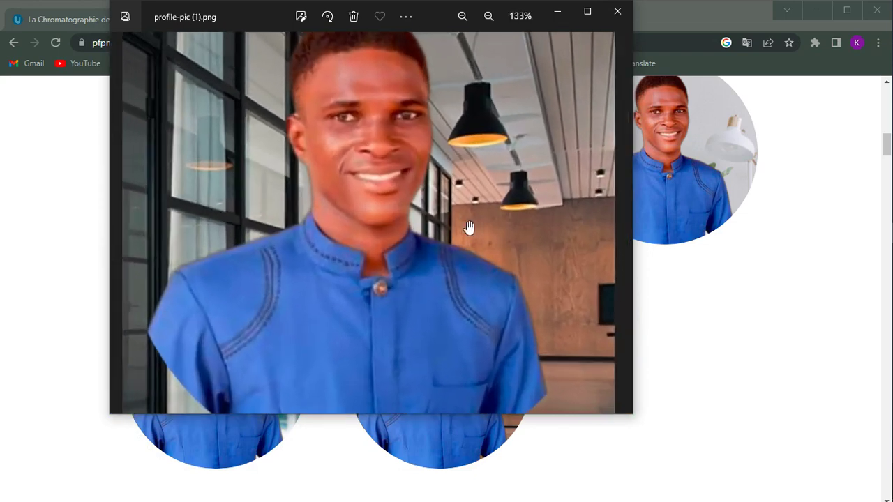
scroll(467, 225, "down", 2)
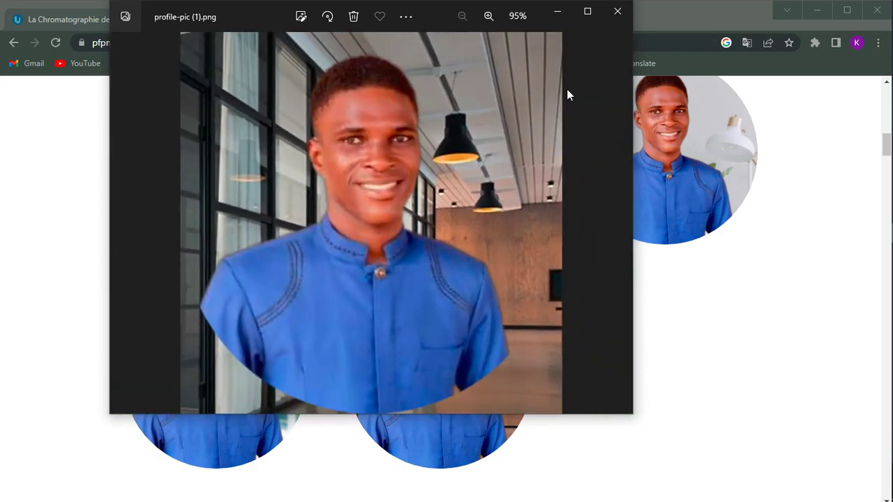
left_click(618, 11)
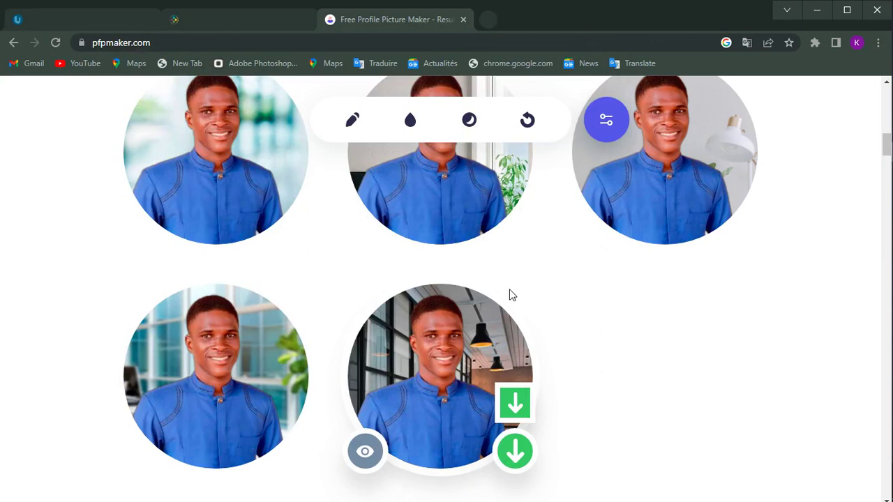
Close the browser tab with the Profile Pic Maker results
scroll(620, 313, "up", 5)
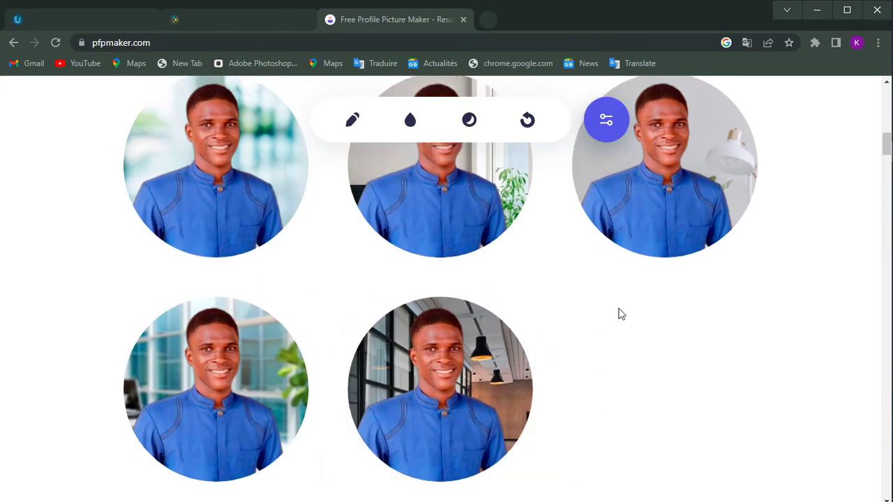
scroll(618, 308, "up", 4)
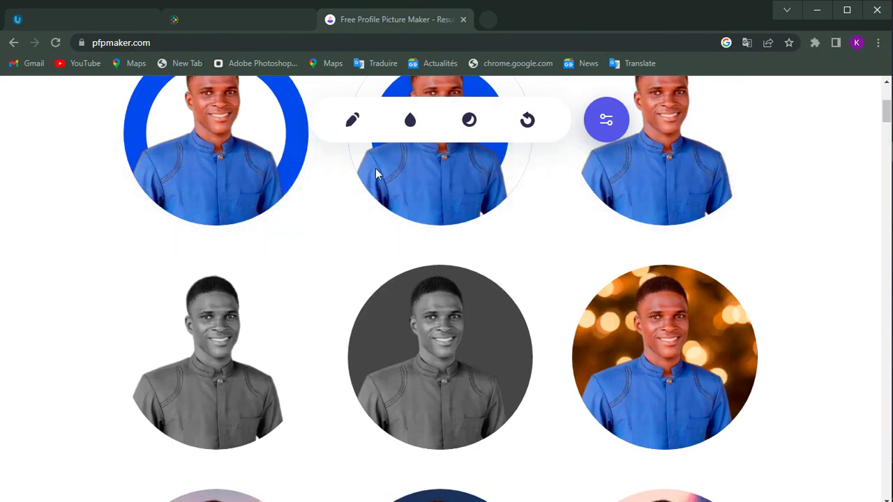
mouse_move(357, 171)
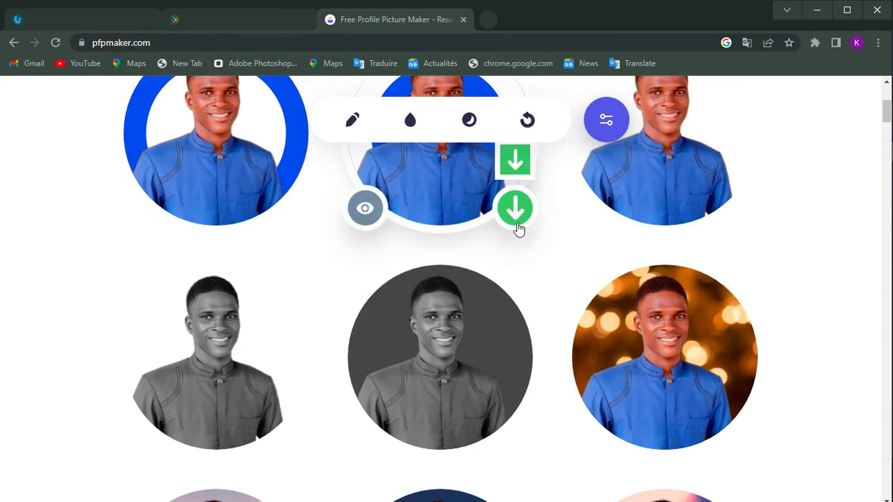
scroll(679, 202, "up", 1)
scroll(679, 202, "up", 2)
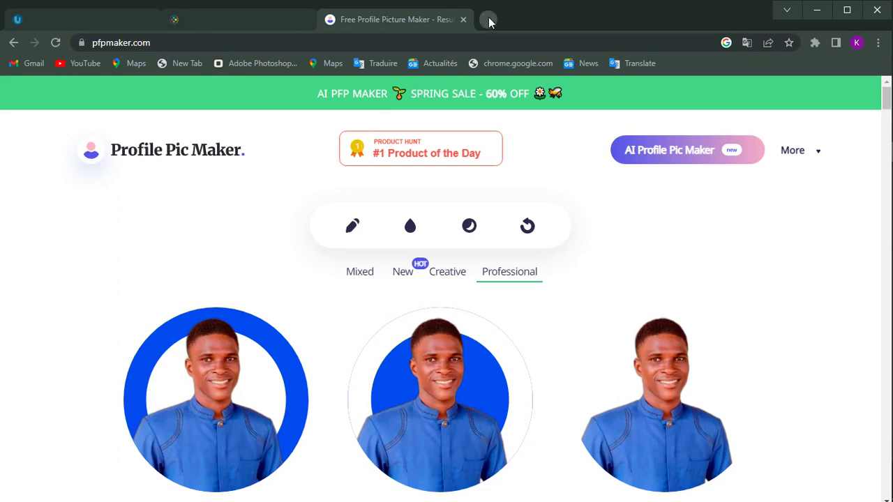
left_click(462, 19)
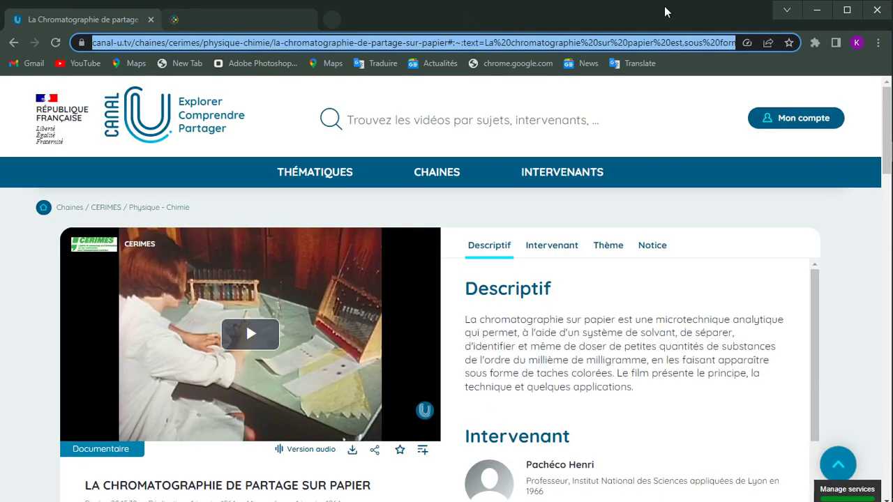
Look through the Canal-U page about paper partition chromatography, including its description, theme and notice sections
scroll(352, 254, "down", 5)
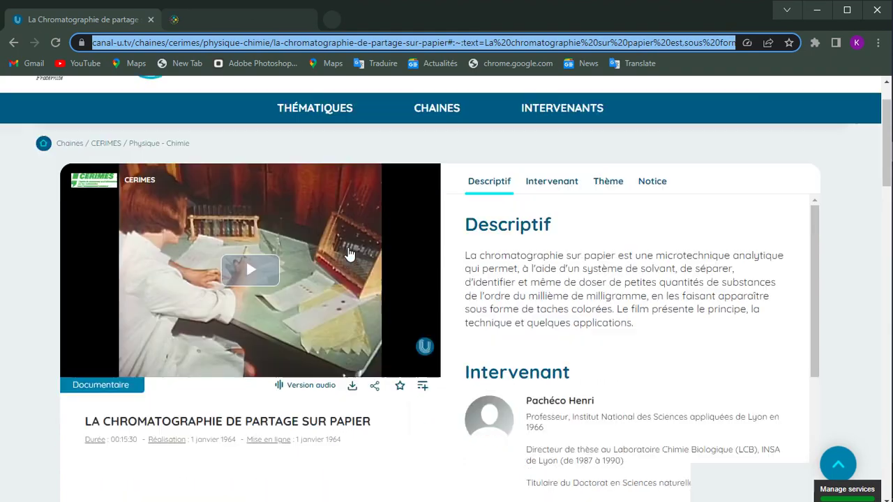
scroll(349, 263, "down", 4)
scroll(334, 269, "up", 12)
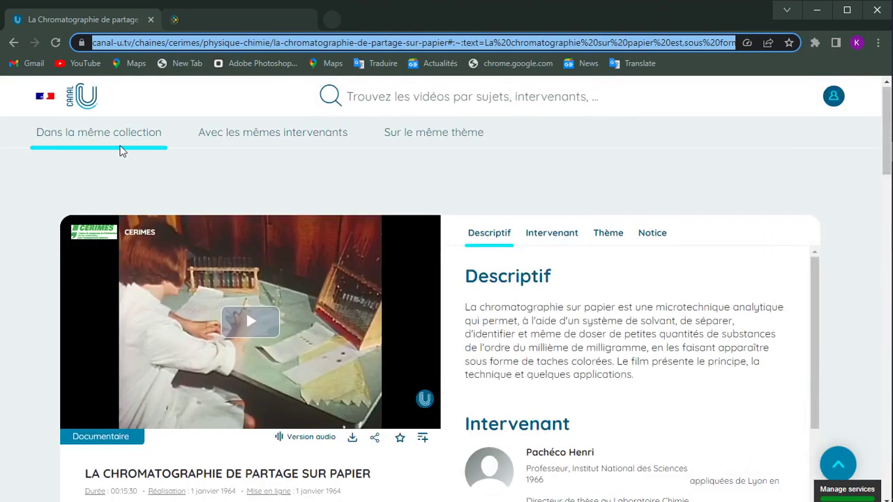
scroll(442, 231, "down", 8)
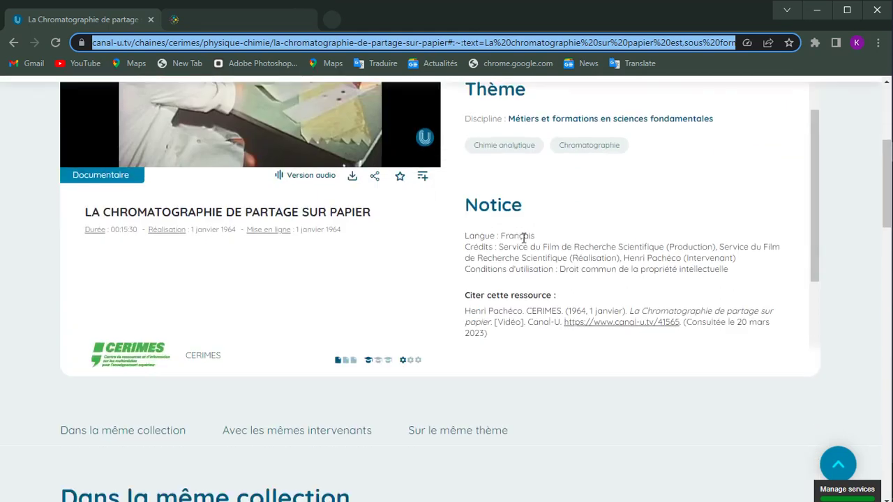
scroll(498, 242, "up", 8)
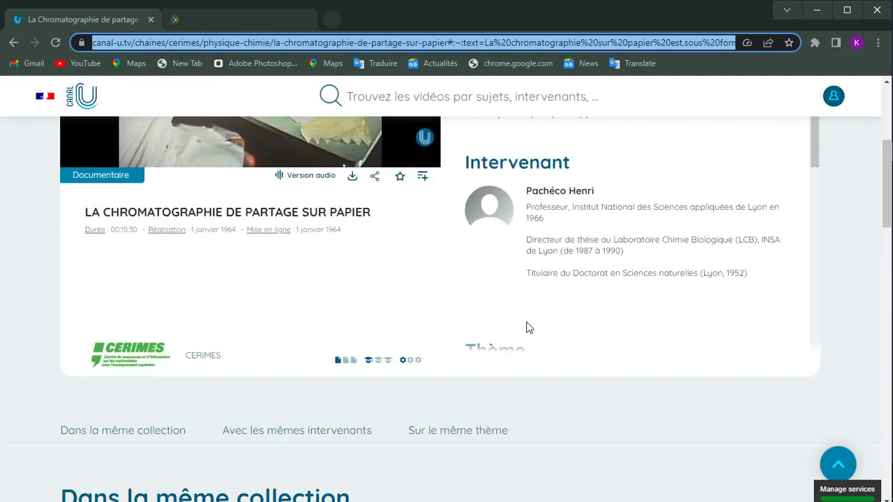
scroll(246, 251, "up", 3)
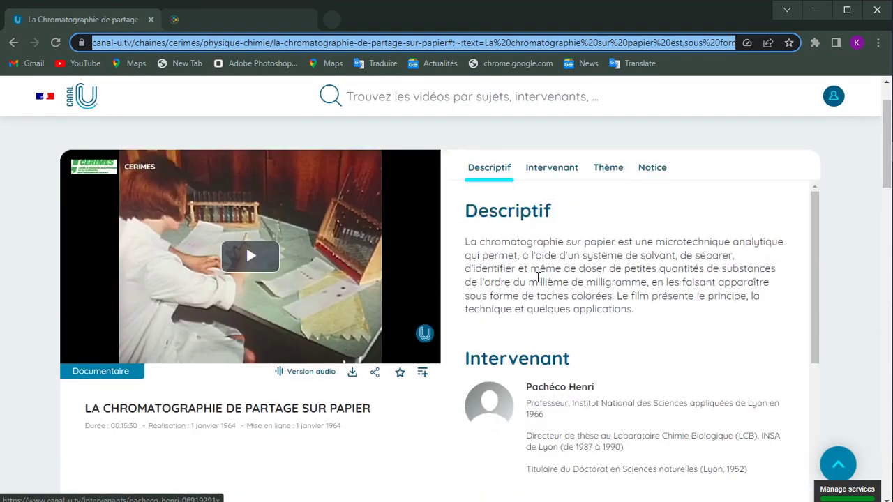
Preview how the chromatography page would print with the browser's own print function, and cancel without printing
left_click(878, 43)
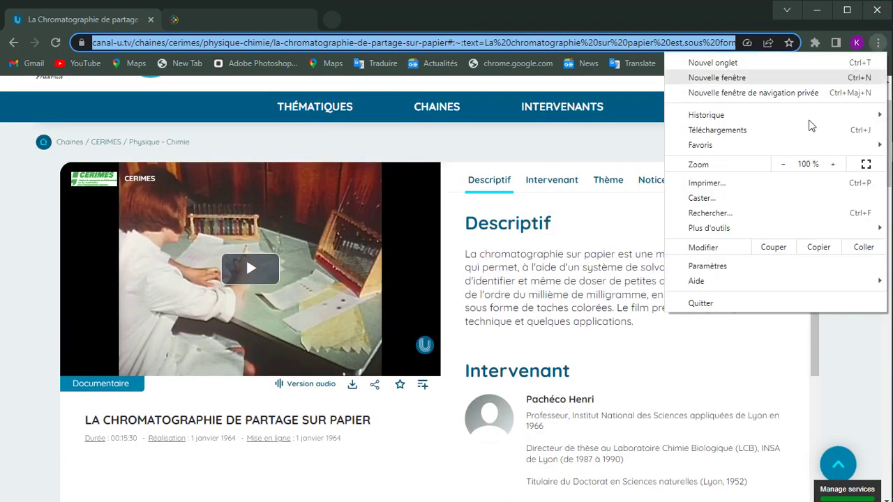
left_click(734, 185)
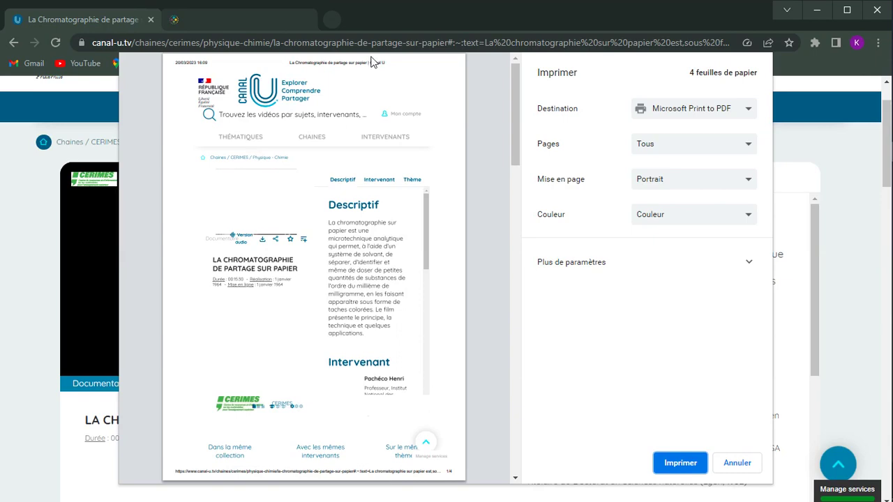
left_click(739, 462)
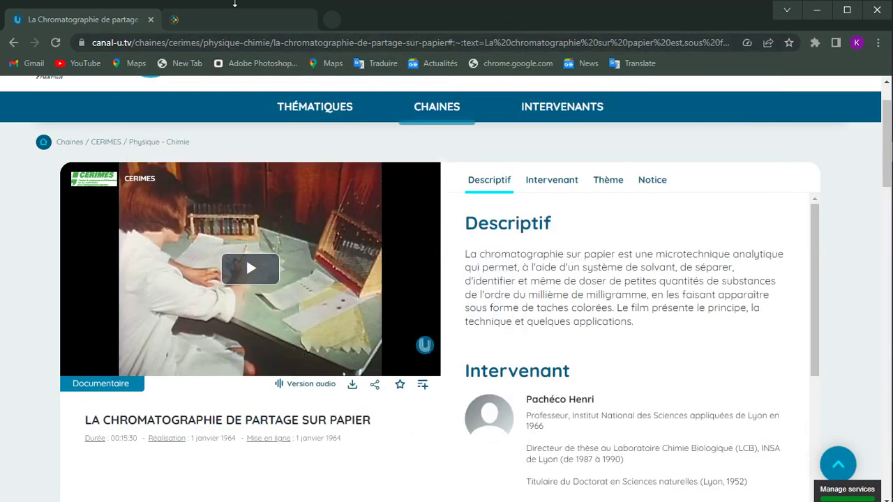
Copy the full web address of the chromatography page
left_click(260, 41)
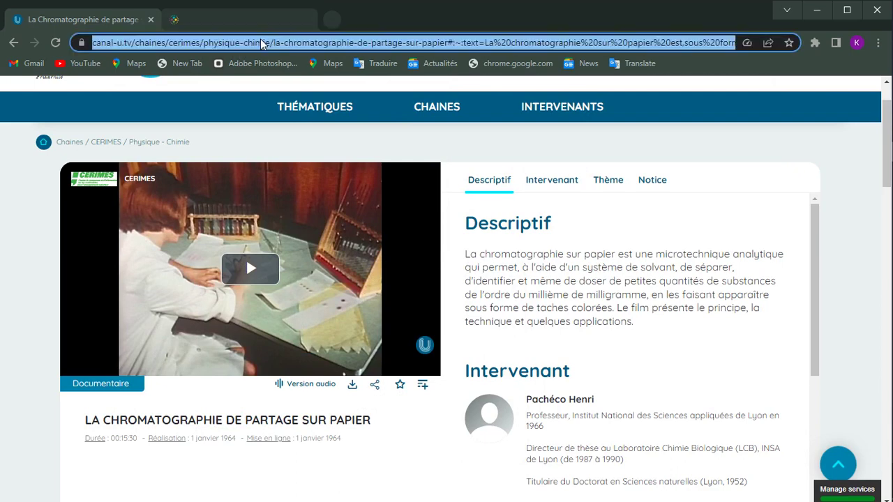
right_click(260, 42)
left_click(315, 119)
In a new browser tab, find printfriendly.com through the search suggestions and open the site
left_click(335, 19)
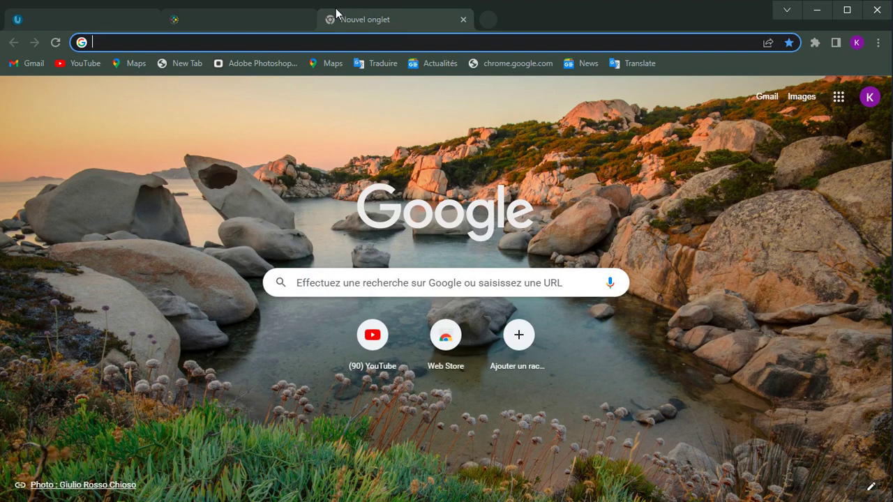
type("PR")
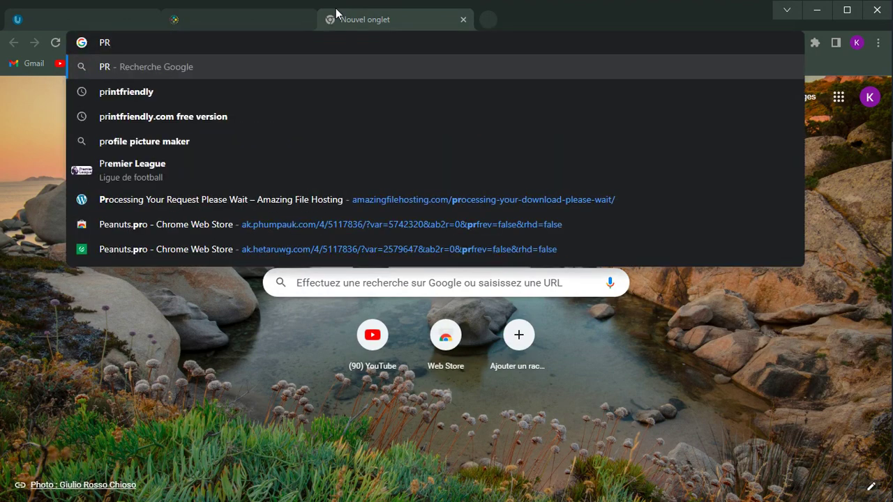
type("INT")
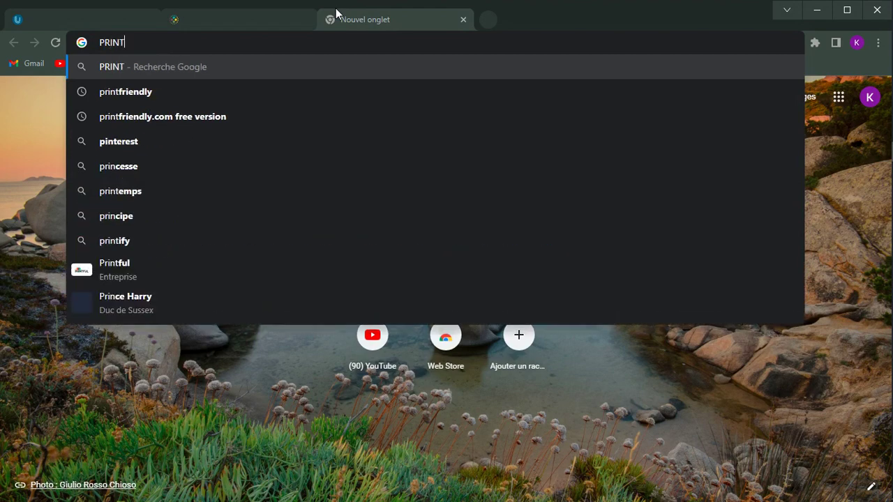
left_click(198, 116)
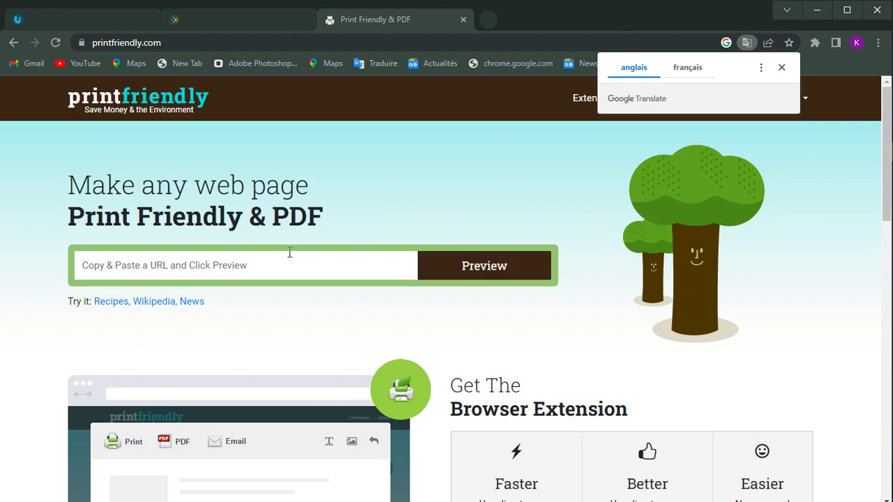
Paste the copied chromatography page address into PrintFriendly and generate the page's preview
left_click(145, 267)
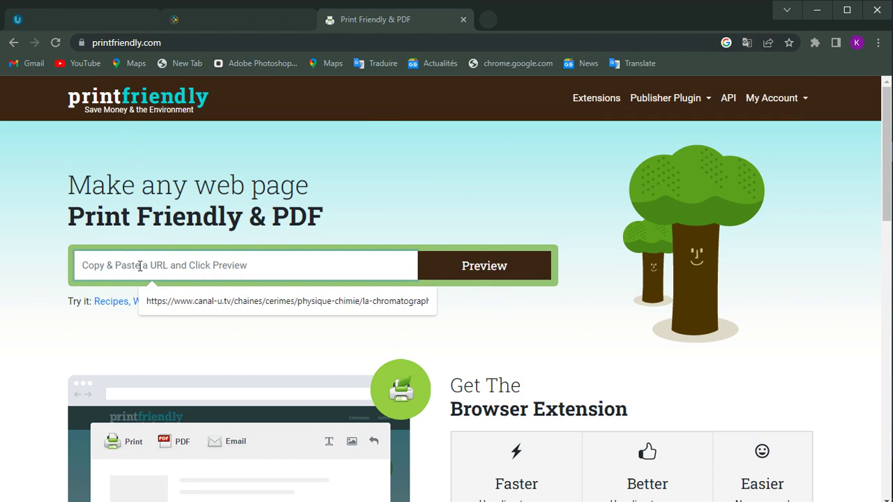
right_click(139, 265)
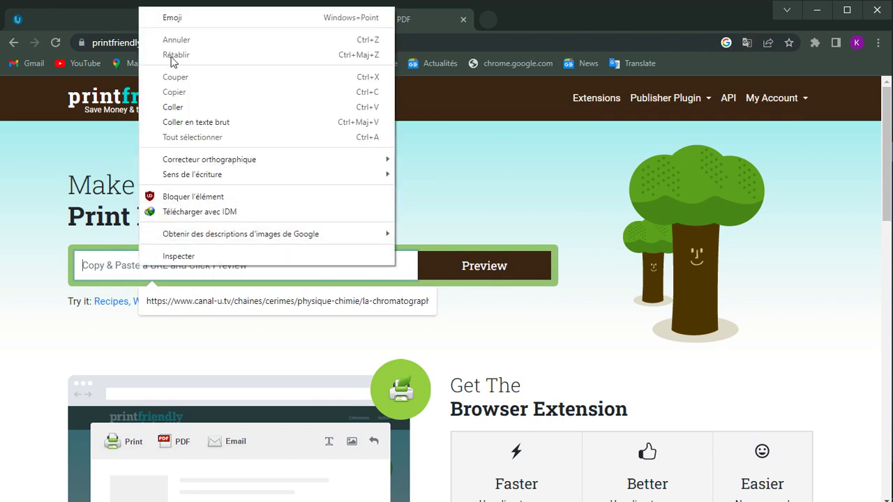
left_click(178, 106)
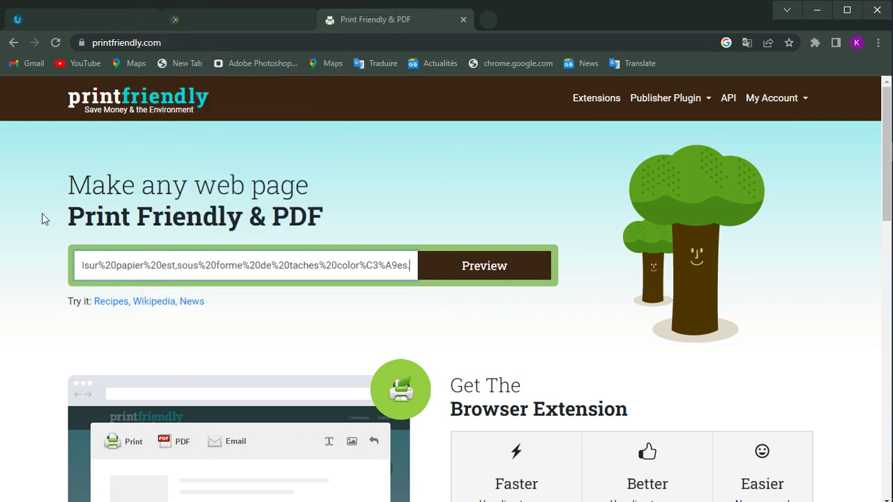
left_click(486, 267)
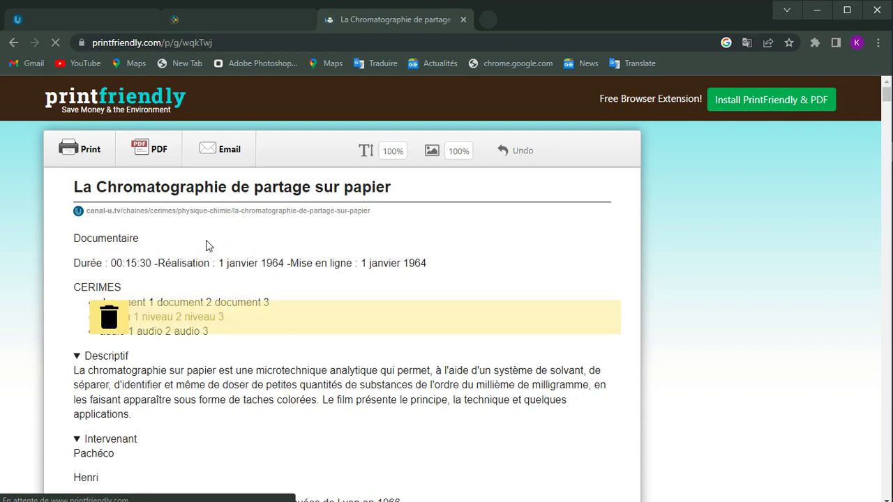
Look through the print-friendly preview and delete the large photo of the woman holding a pencil
scroll(320, 316, "down", 15)
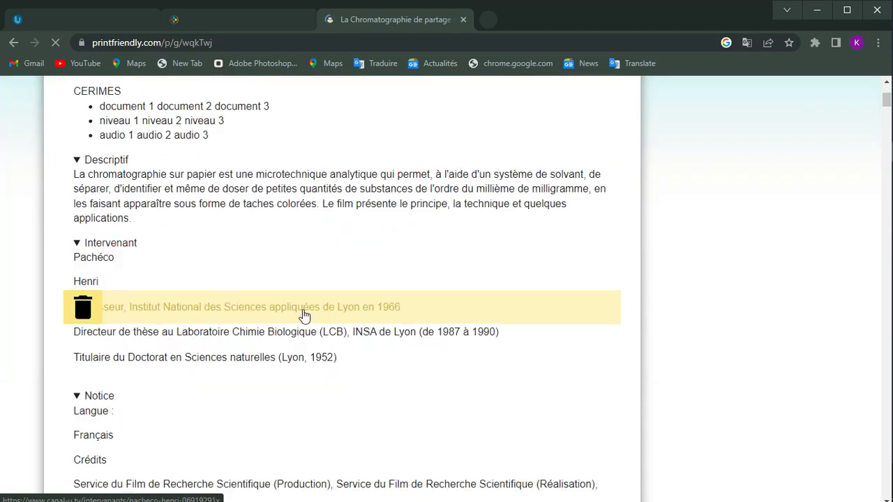
scroll(299, 322, "down", 20)
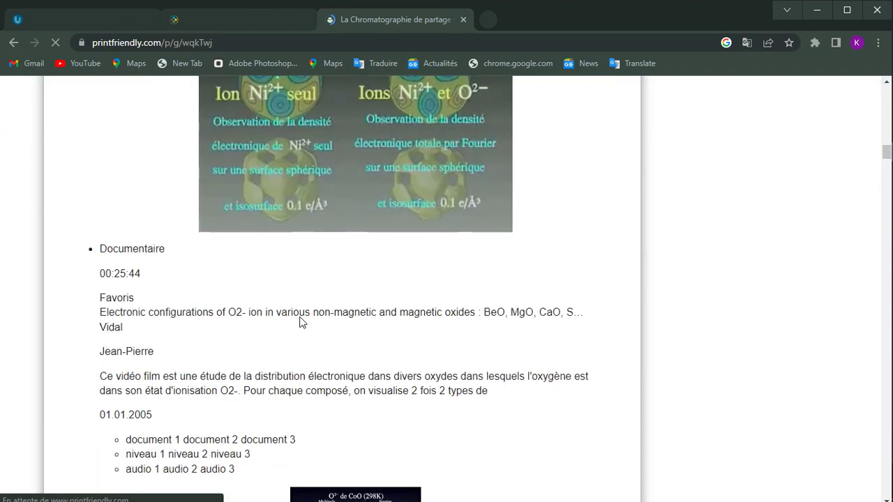
scroll(301, 323, "down", 15)
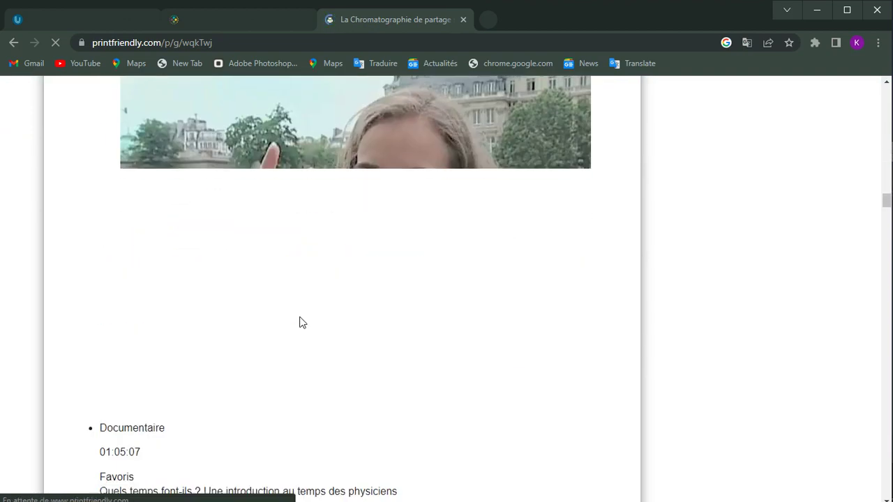
scroll(302, 322, "up", 5)
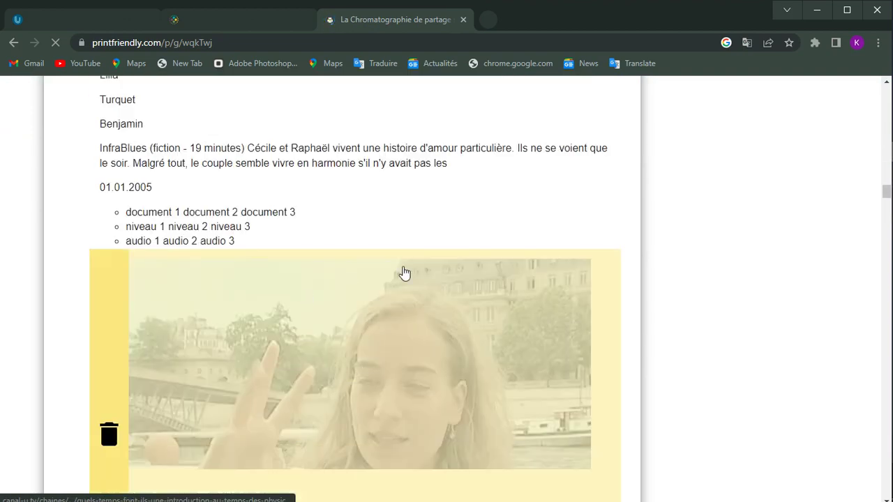
scroll(514, 263, "up", 3)
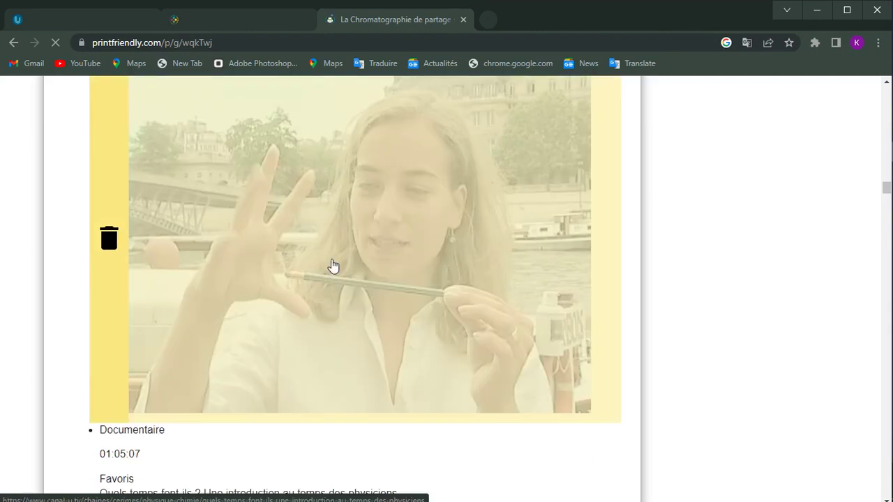
left_click(333, 266)
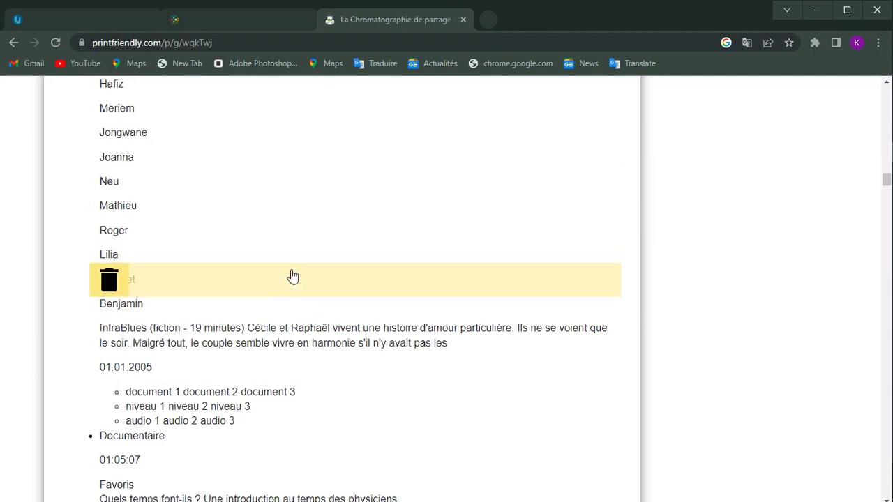
Delete the duration, title and most contributor name lines from the "InfraBlues + Chaud Devant" entry
scroll(293, 277, "up", 5)
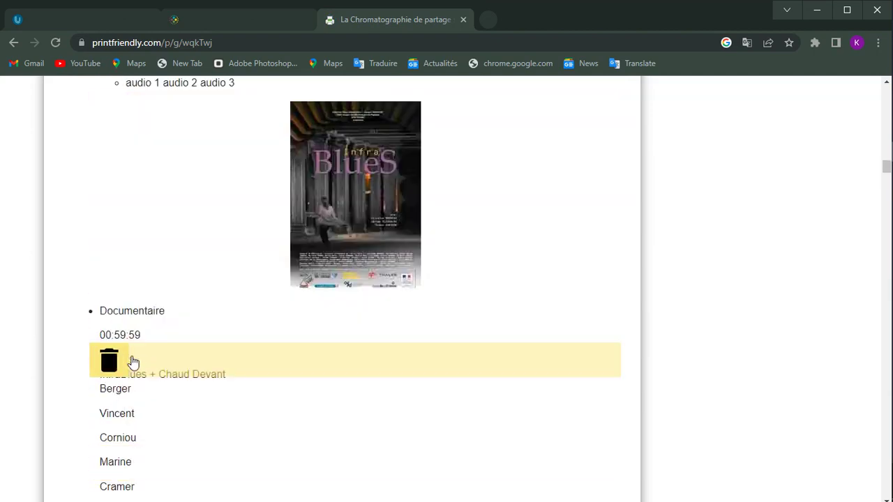
left_click(163, 332)
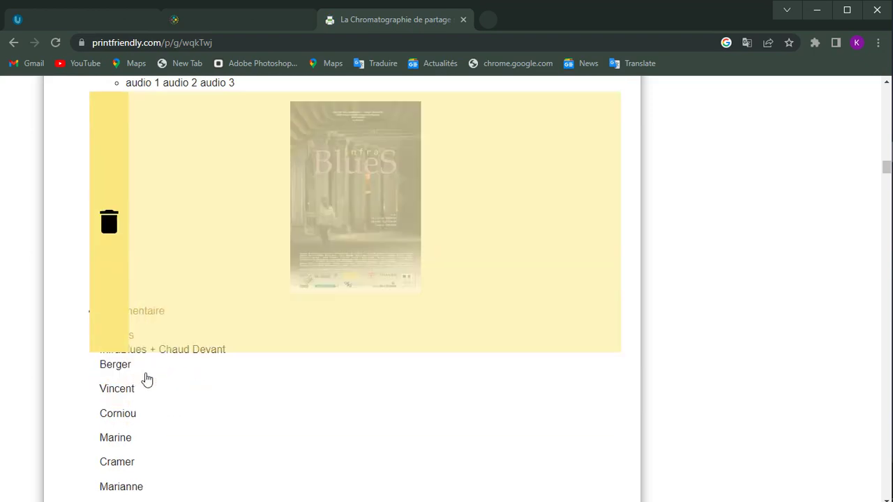
left_click(145, 374)
left_click(140, 370)
left_click(131, 414)
left_click(145, 390)
left_click(146, 388)
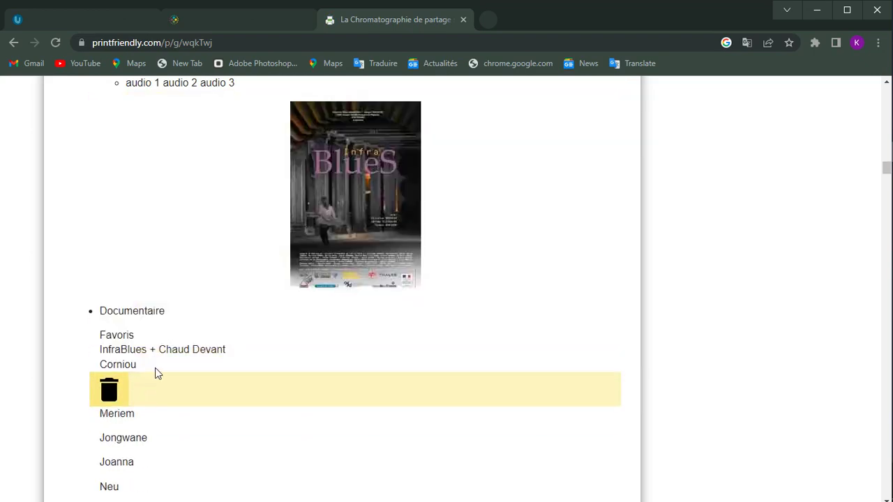
left_click(155, 369)
left_click(157, 368)
left_click(162, 363)
left_click(141, 377)
left_click(141, 378)
left_click(140, 380)
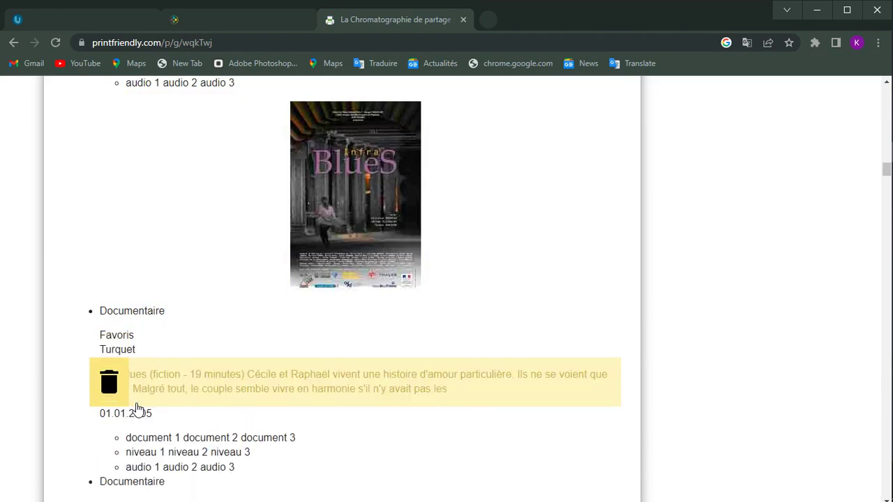
Delete the InfraBlues entry's description, date and document, level and audio lines, plus the following entry's type and duration lines
left_click(139, 400)
left_click(139, 403)
left_click(140, 416)
left_click(142, 419)
left_click(149, 425)
left_click(151, 432)
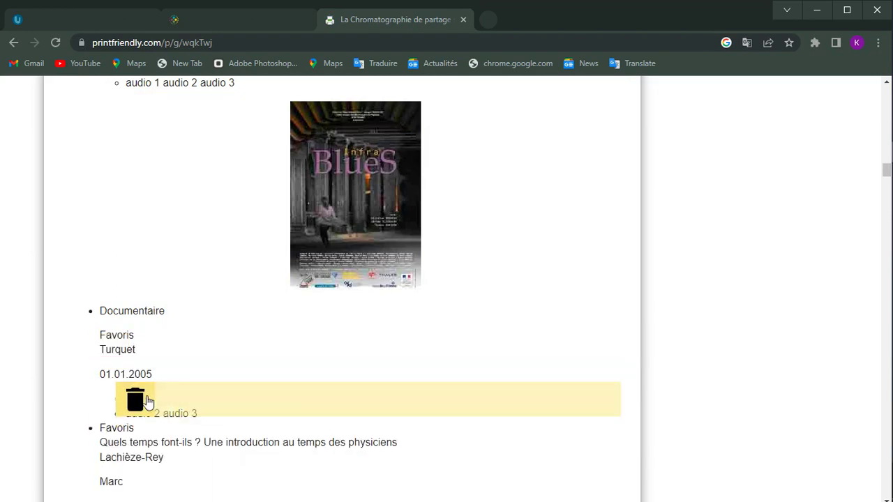
left_click(147, 397)
left_click(146, 375)
left_click(149, 363)
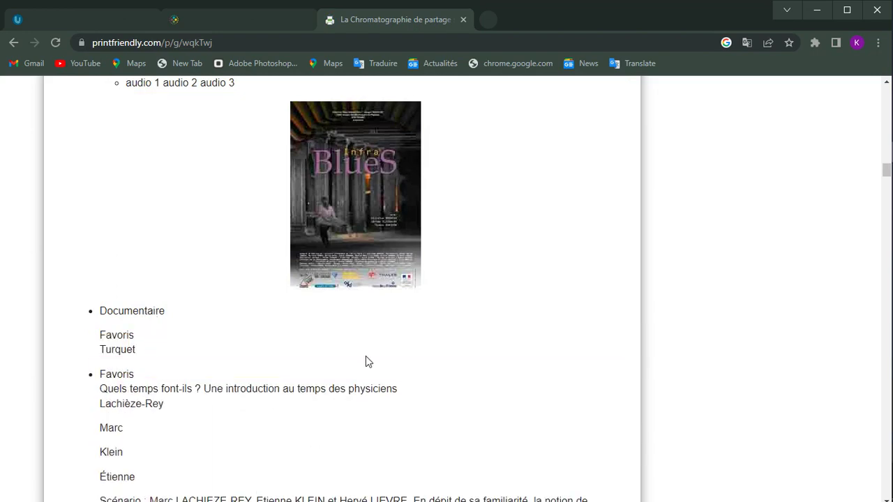
Set the text size of the print-friendly preview to 120%
scroll(412, 316, "up", 20)
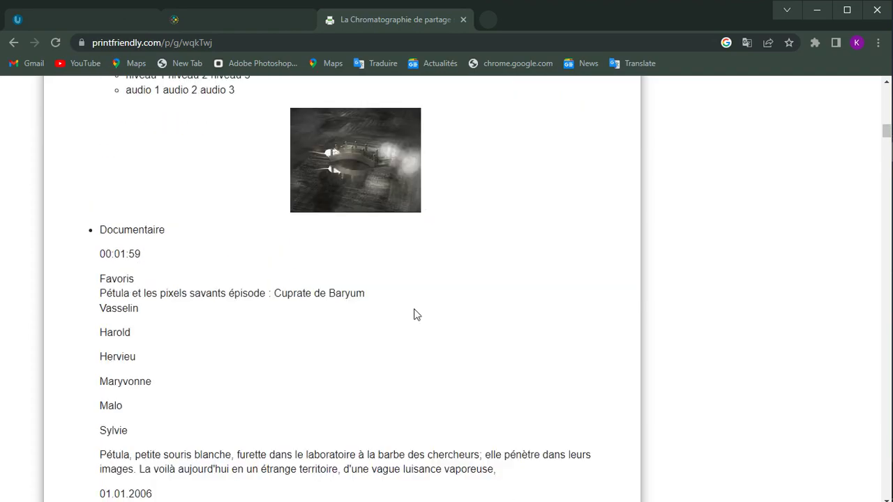
scroll(415, 315, "up", 15)
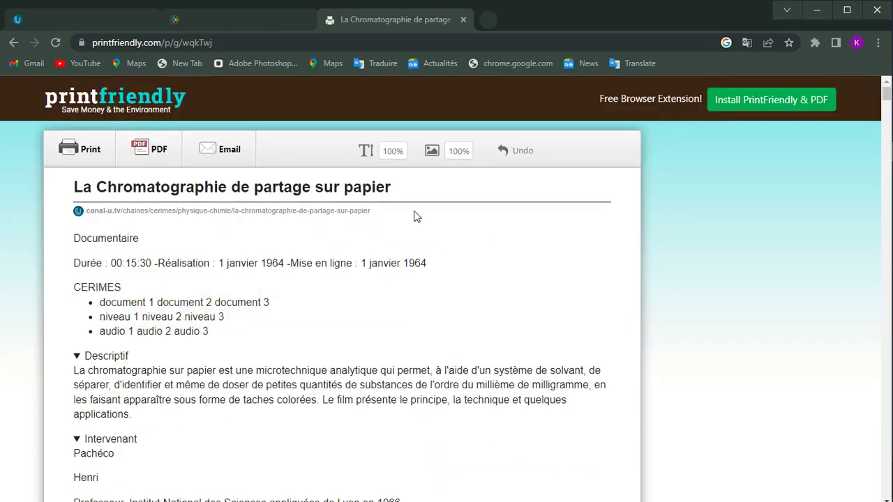
left_click(393, 152)
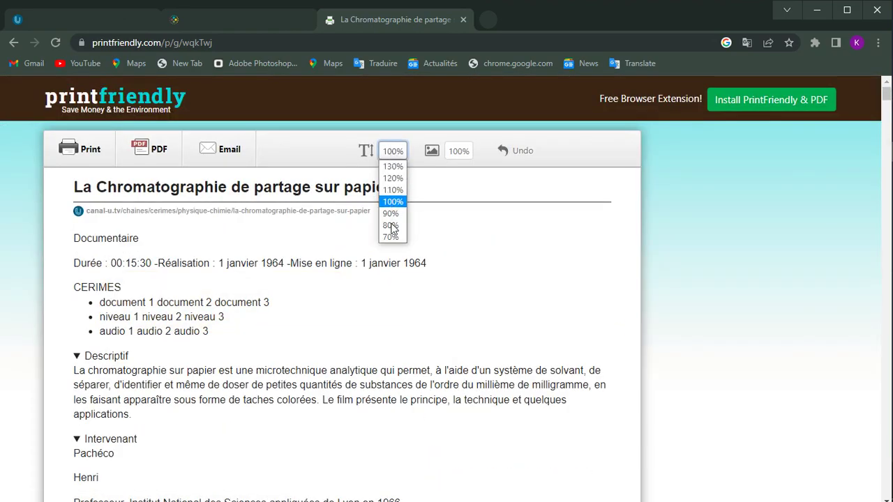
left_click(395, 178)
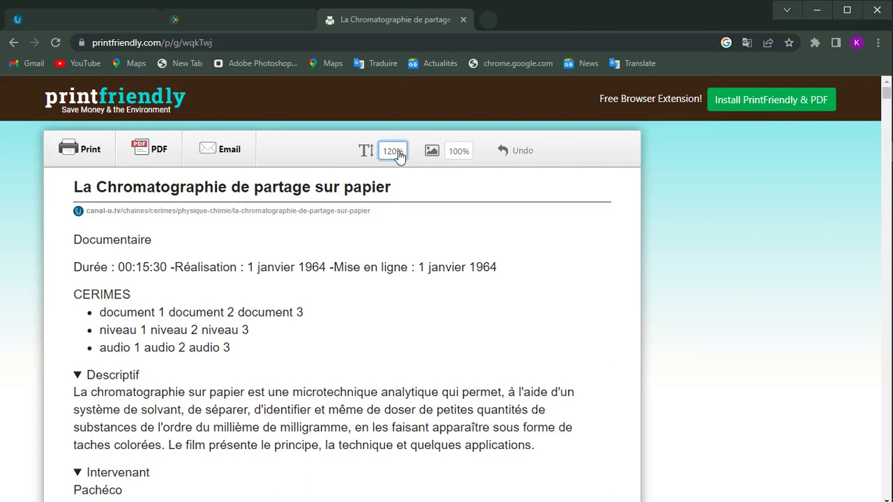
Set the preview's text size to 70% and check the resized text further down the document
left_click(399, 153)
left_click(390, 238)
scroll(325, 255, "down", 7)
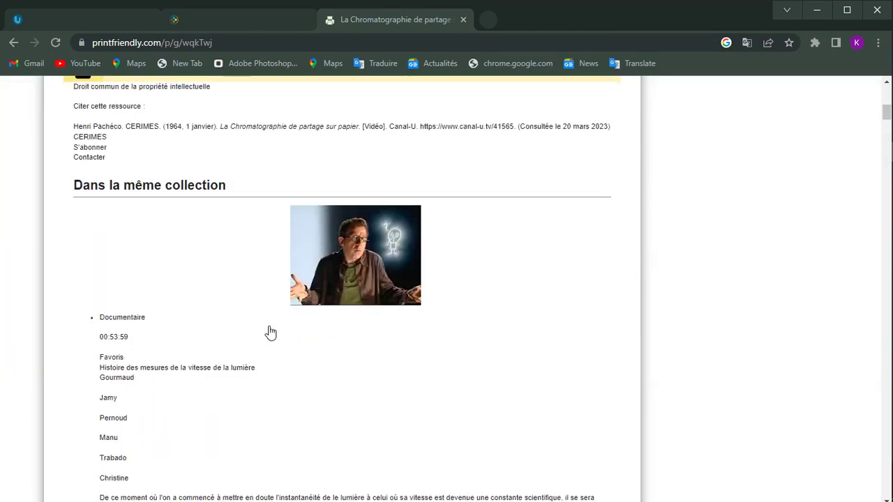
scroll(275, 325, "up", 10)
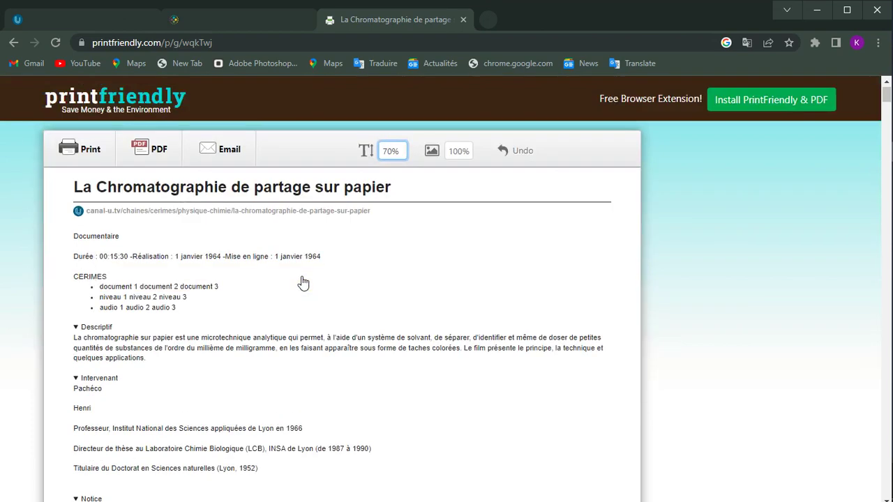
Set the print-friendly preview's text size to 110% and its image size to 25%
left_click(393, 152)
left_click(394, 190)
left_click(464, 150)
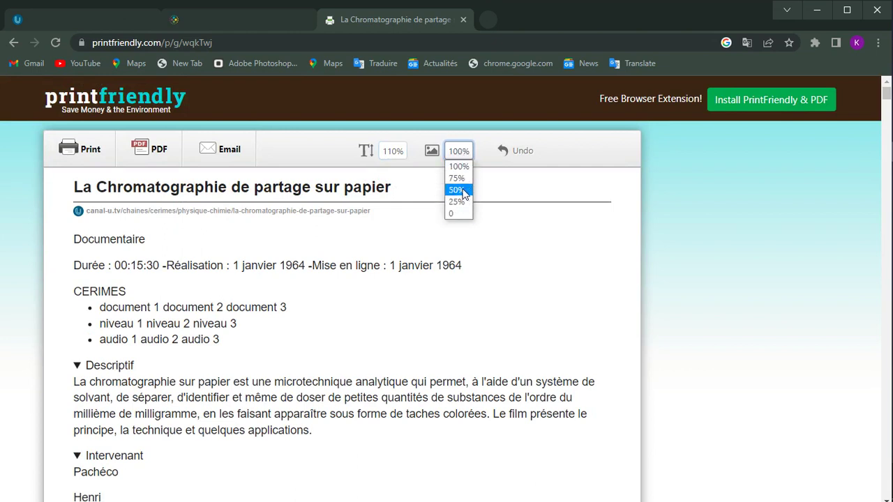
left_click(457, 202)
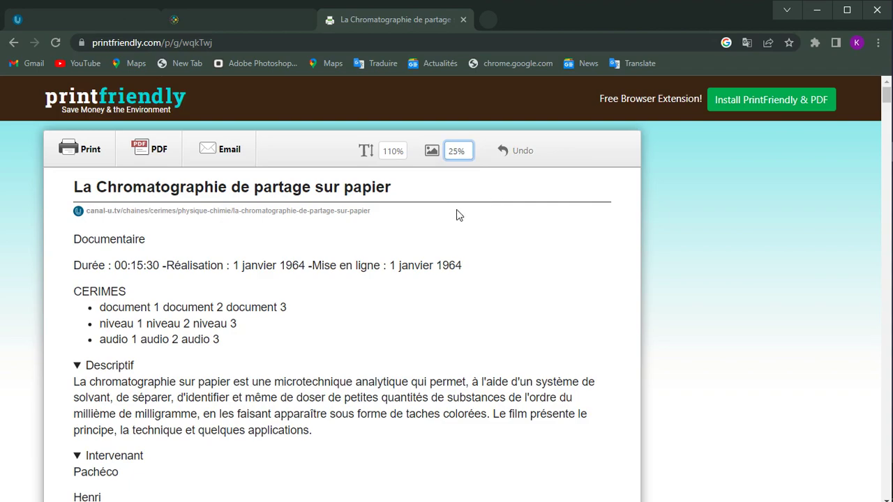
Check the resized images throughout the document and return to its beginning
scroll(456, 209, "down", 5)
scroll(456, 217, "down", 20)
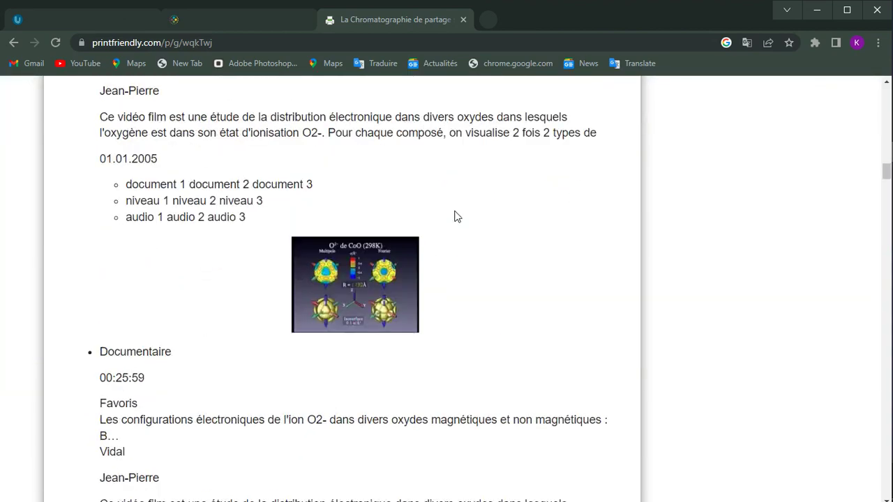
scroll(454, 216, "down", 20)
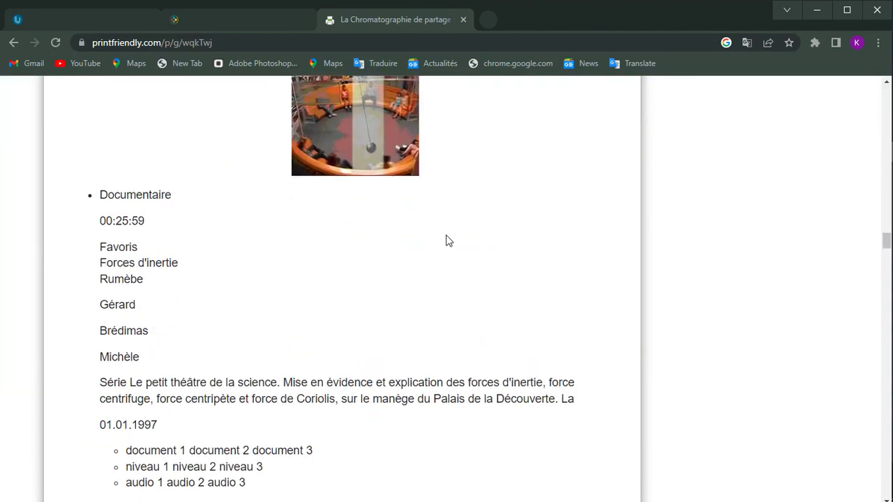
scroll(447, 239, "down", 18)
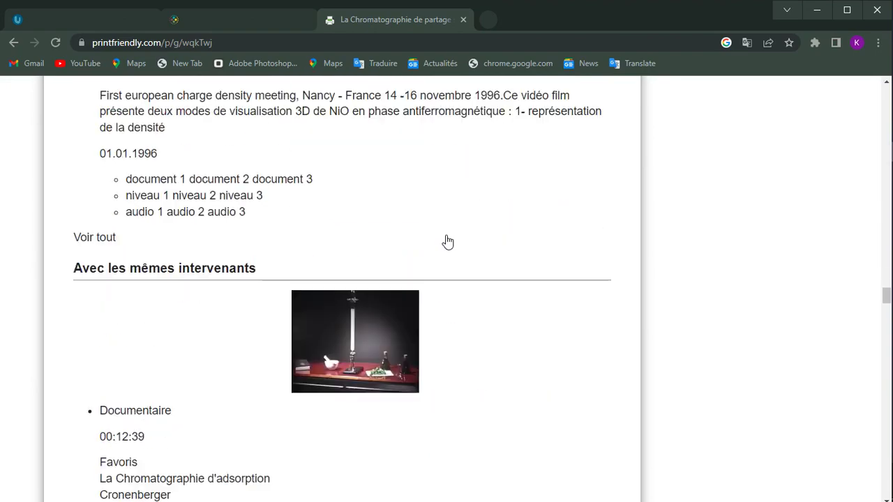
scroll(445, 238, "down", 3)
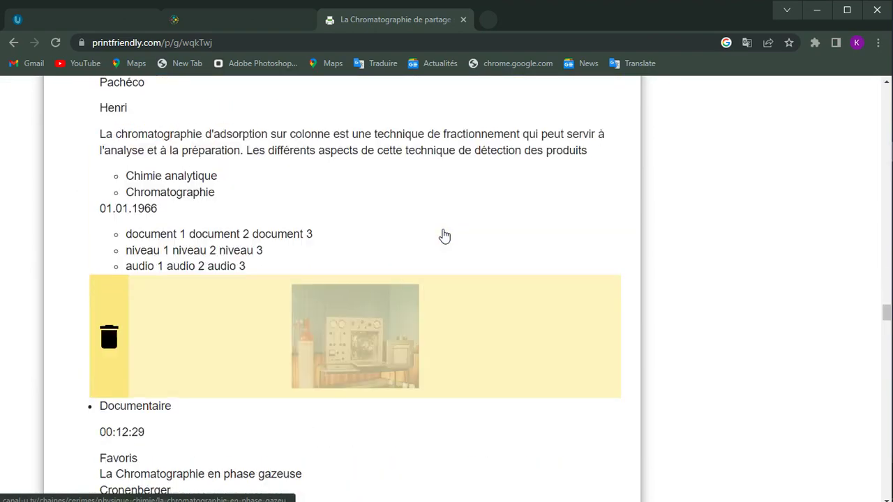
scroll(417, 196, "up", 20)
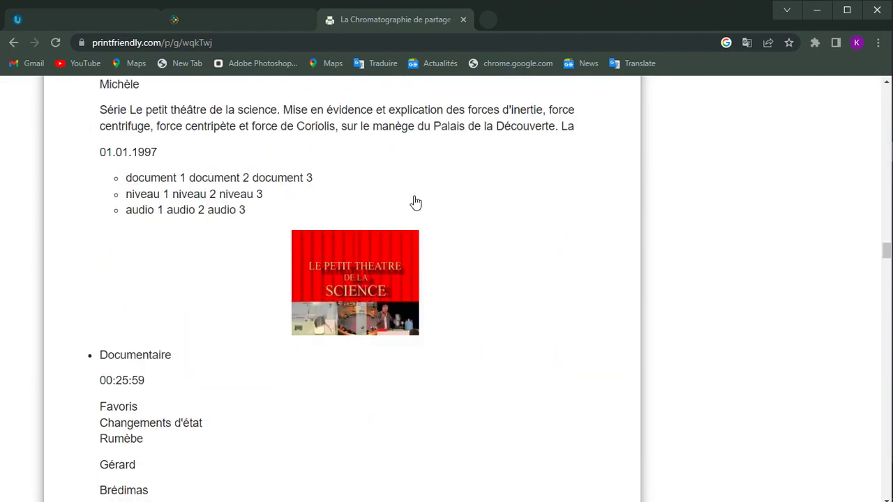
scroll(413, 201, "up", 20)
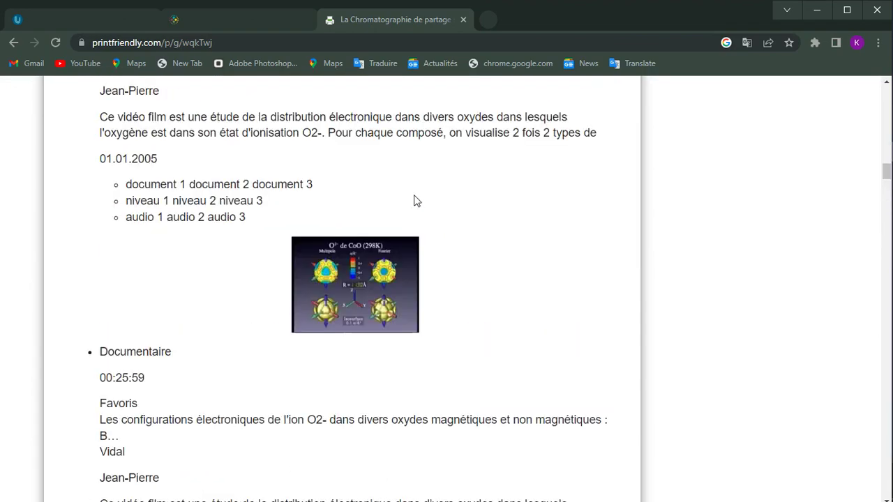
scroll(414, 201, "up", 15)
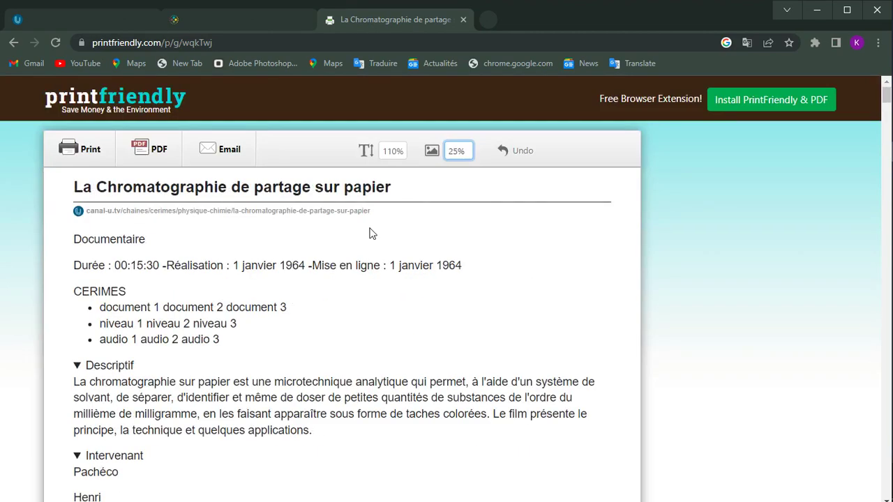
Delete the "Documentaire" line below the document title and undo the deletion
left_click(127, 241)
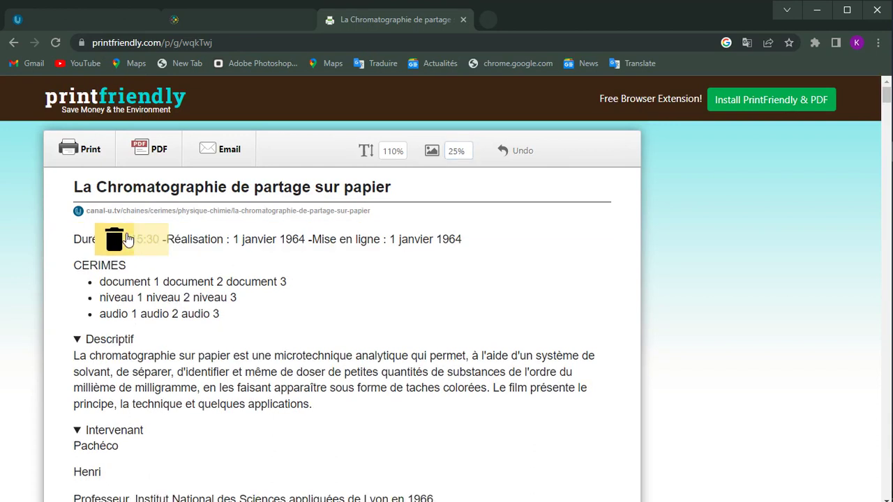
left_click(501, 152)
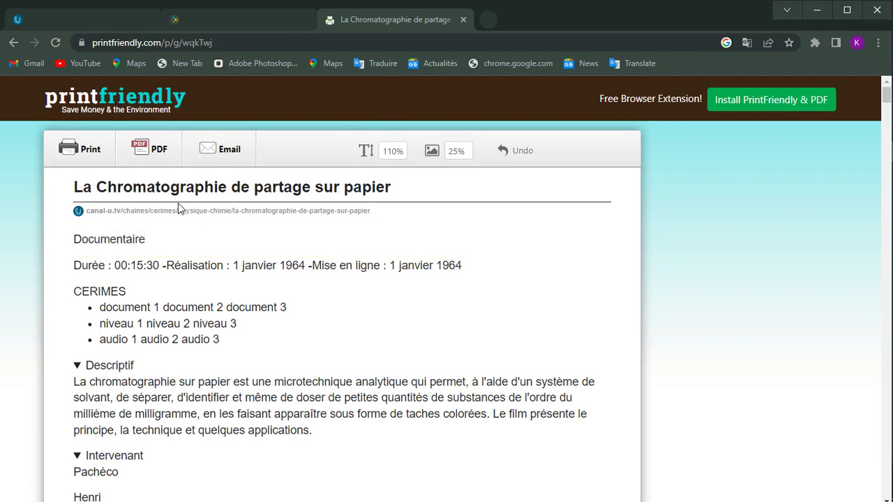
Download the cleaned-up document as a PDF and close the PDF download dialog
left_click(144, 151)
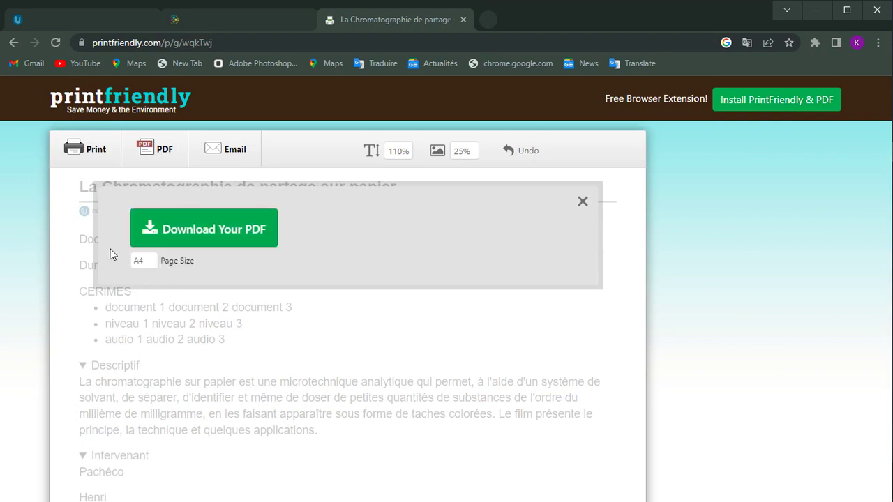
left_click(214, 231)
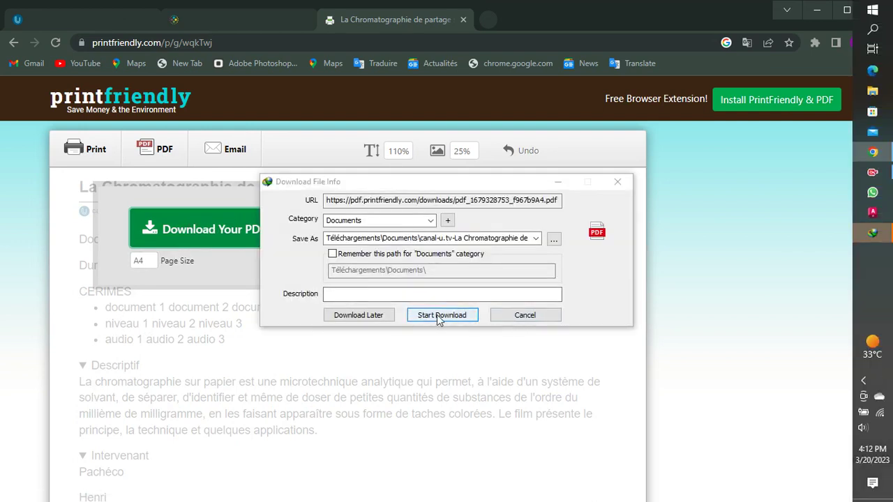
left_click(439, 317)
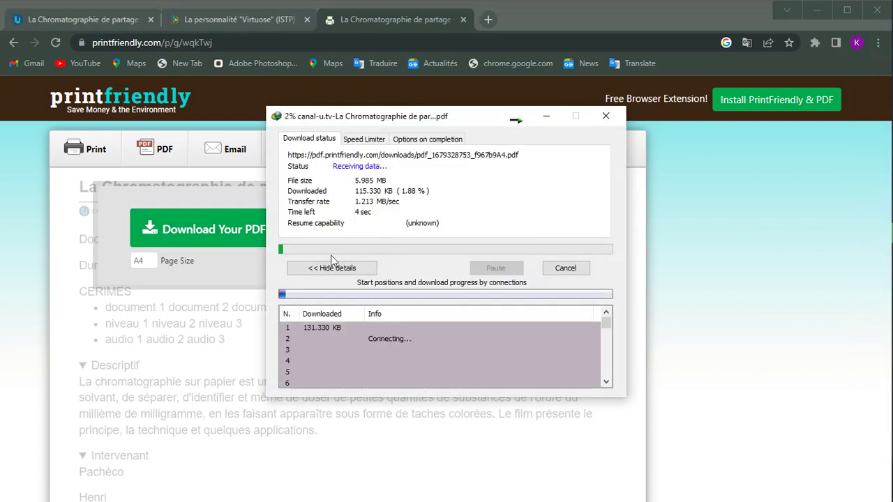
left_click(547, 116)
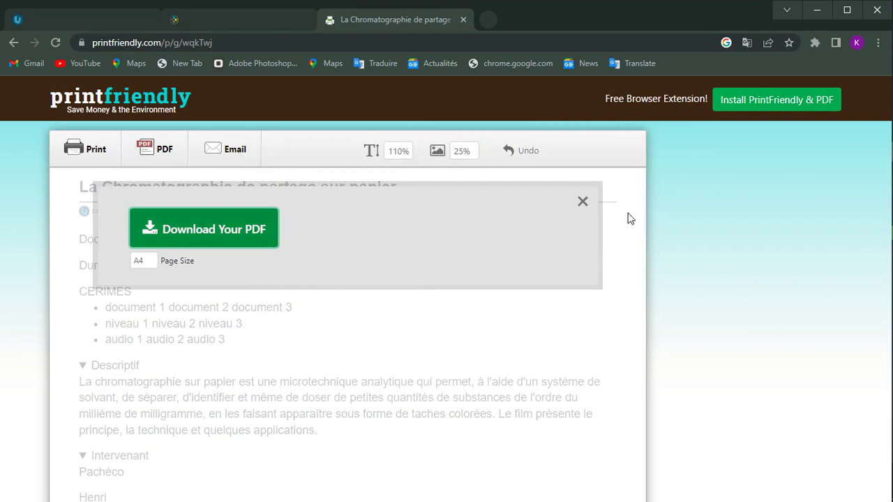
left_click(584, 203)
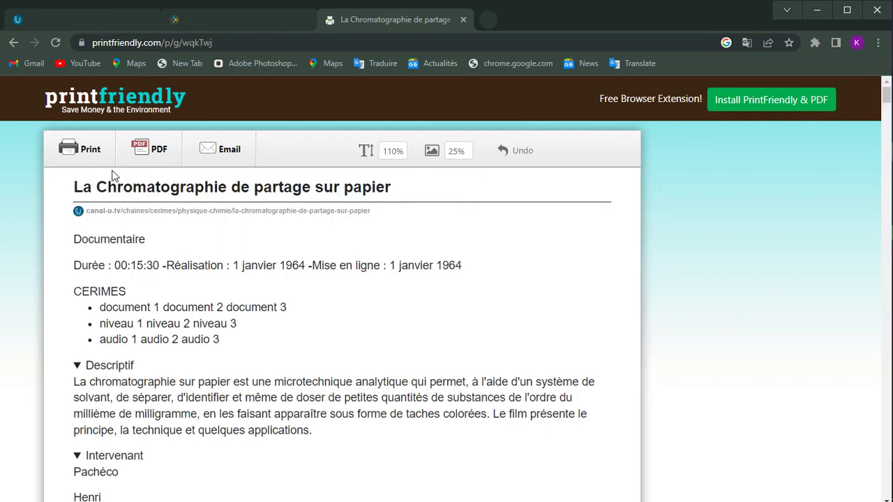
Preview the document's printed pages and leave the print dialog without printing
left_click(95, 155)
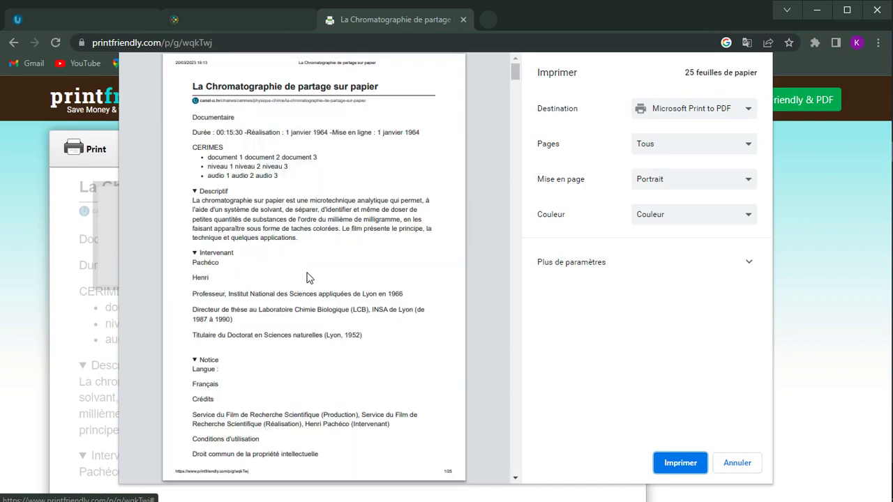
scroll(305, 262, "down", 4)
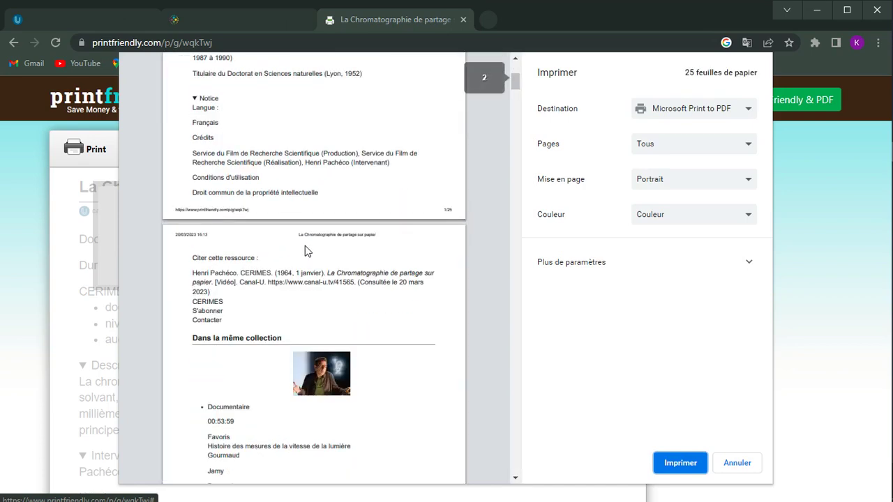
scroll(306, 251, "up", 4)
scroll(306, 251, "down", 10)
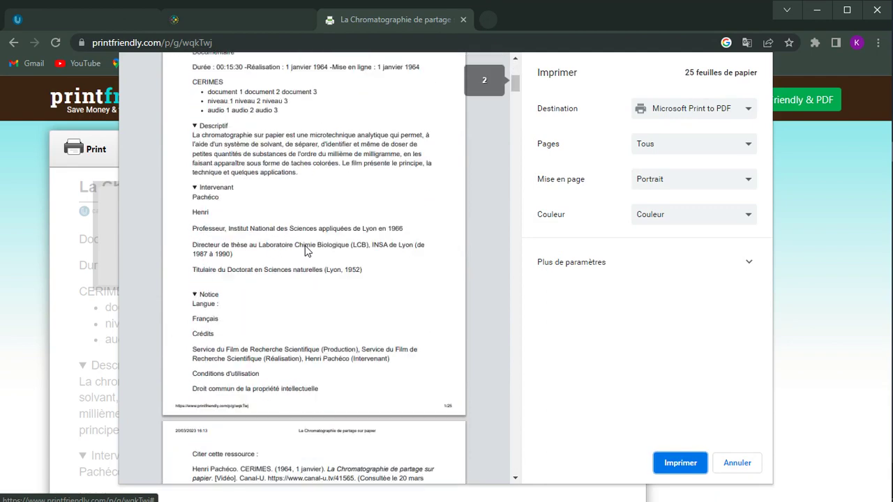
scroll(305, 251, "down", 3)
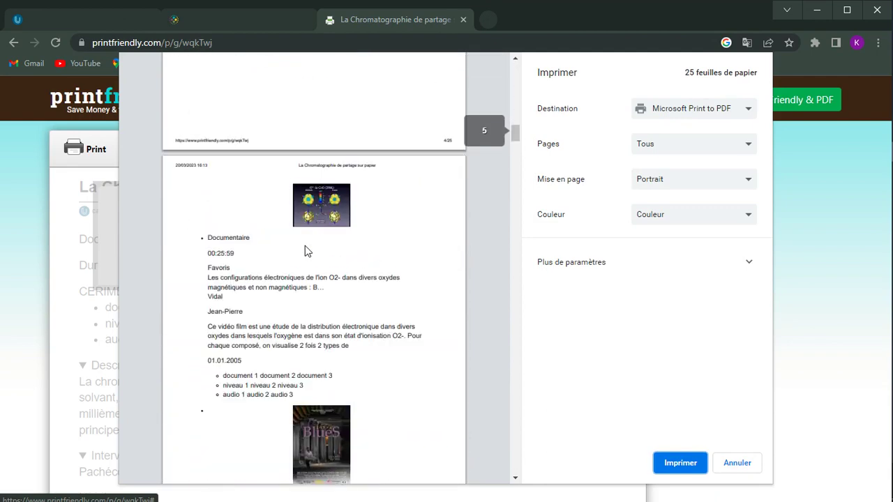
key("Escape")
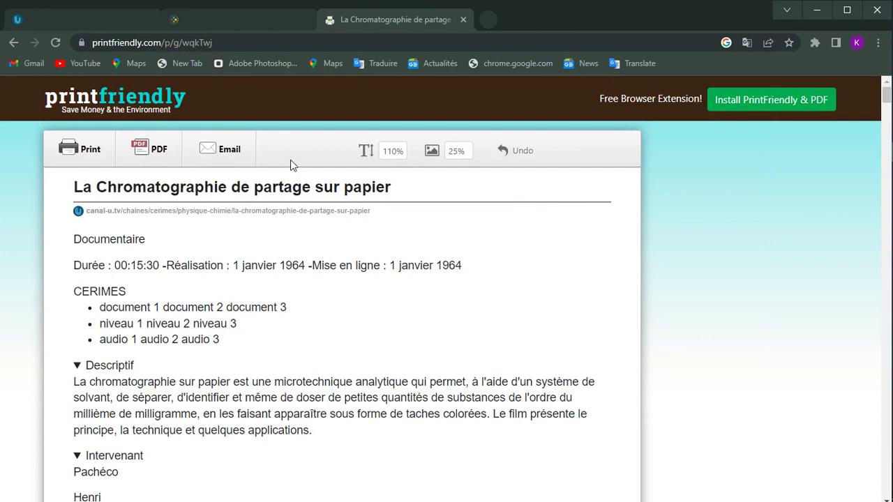
View the form for emailing the page and close it without sending anything
left_click(207, 149)
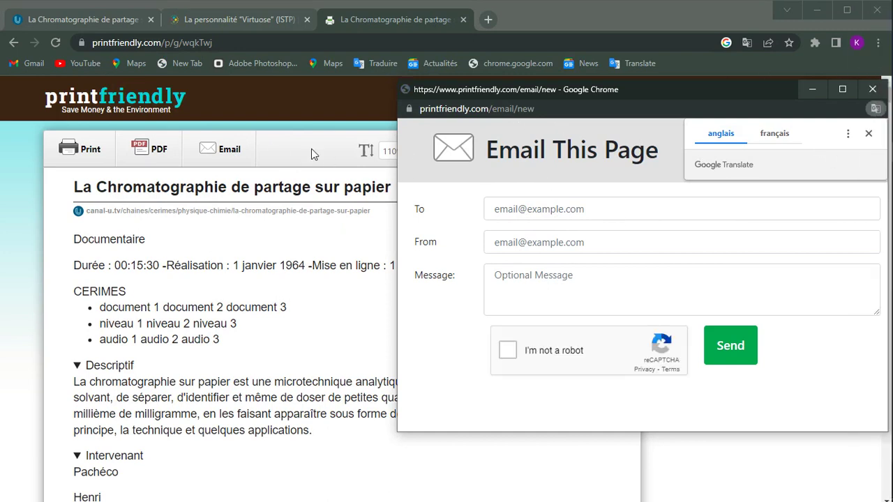
left_click_drag(559, 97, 315, 131)
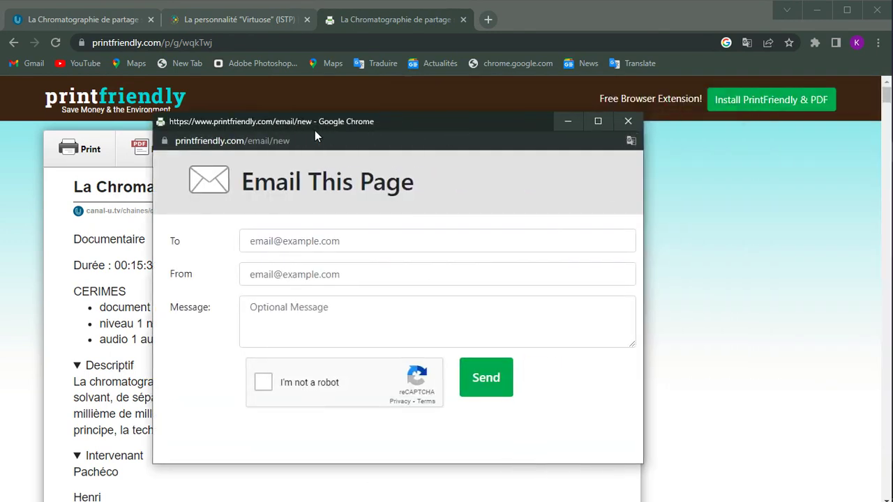
left_click(629, 122)
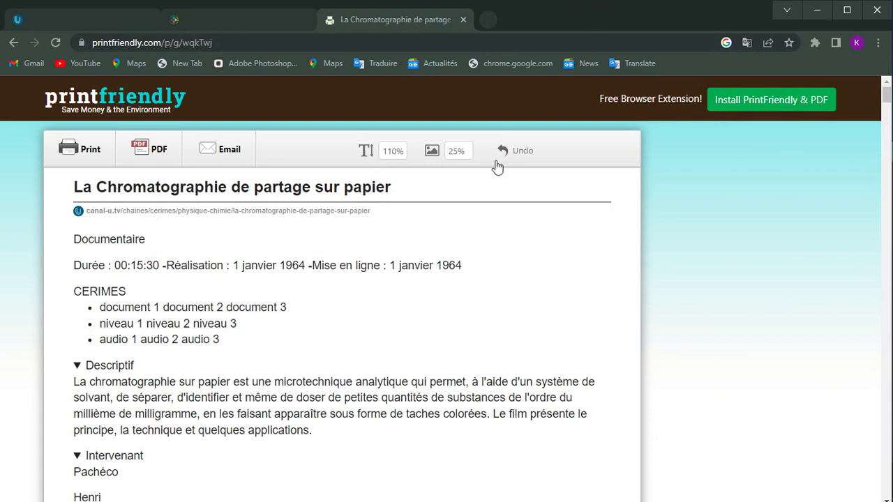
Search Google for "16personalities" in a new browser tab and open the 16Personalities home page
left_click(489, 20)
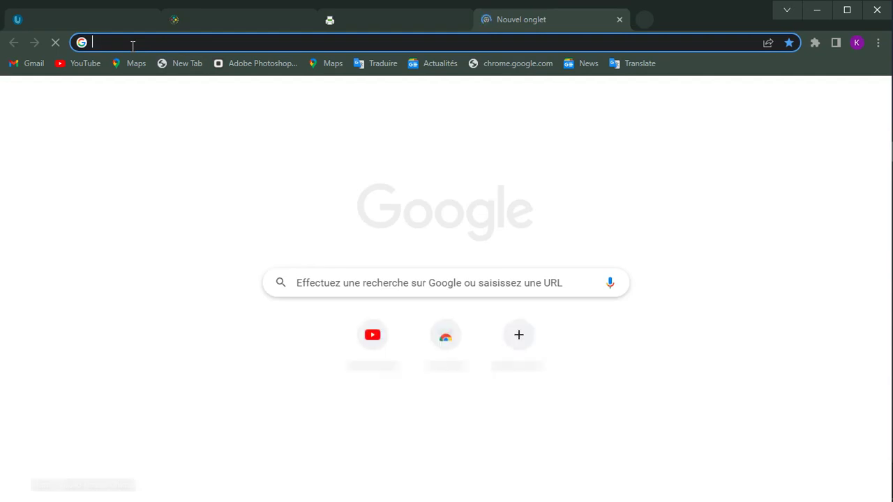
type("16")
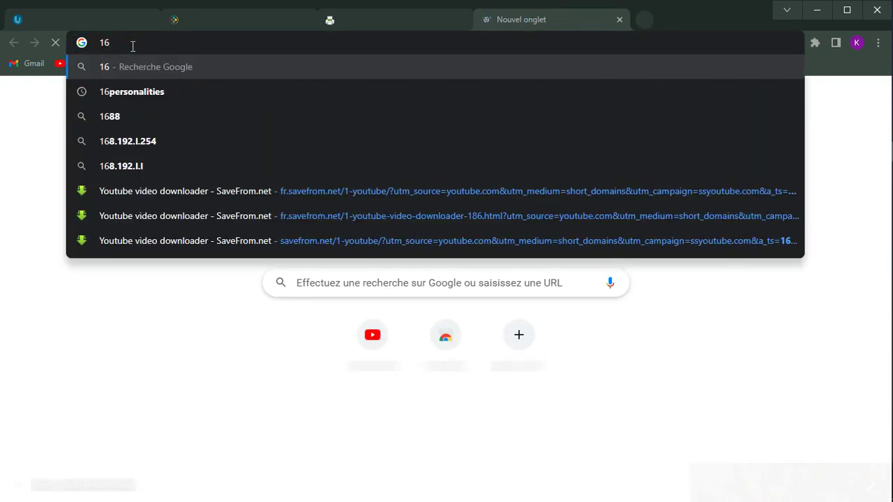
type("P")
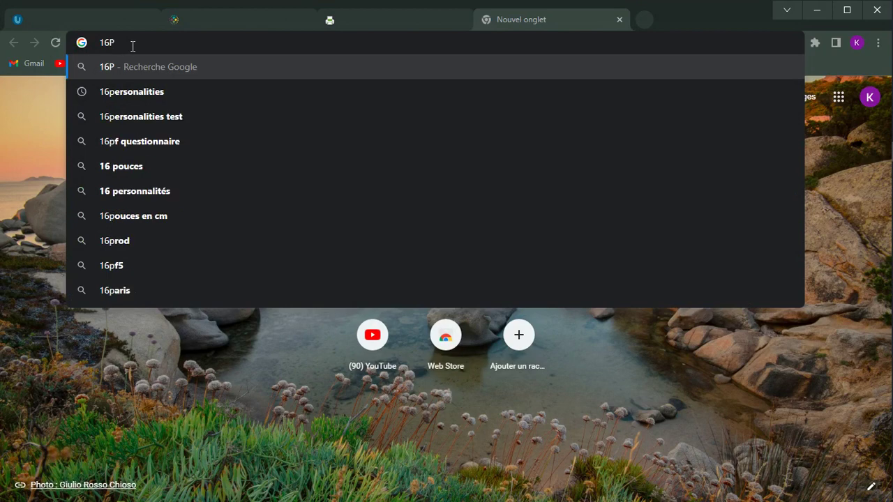
type("ER")
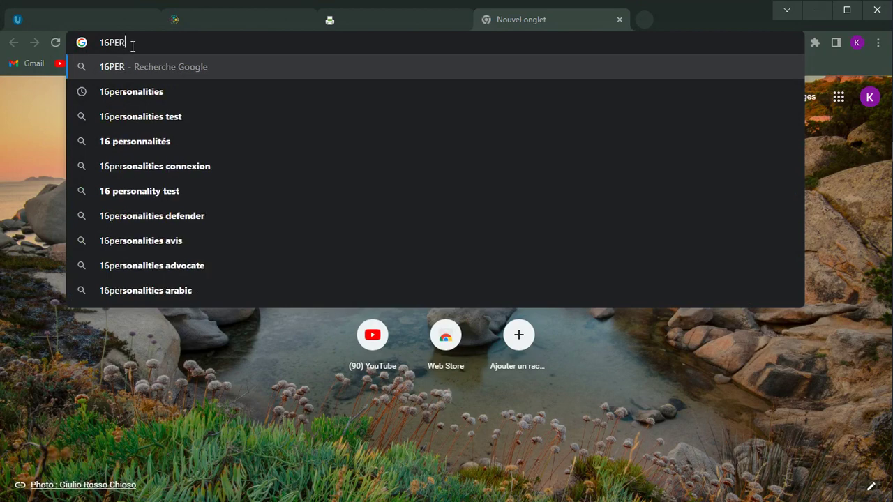
left_click(160, 93)
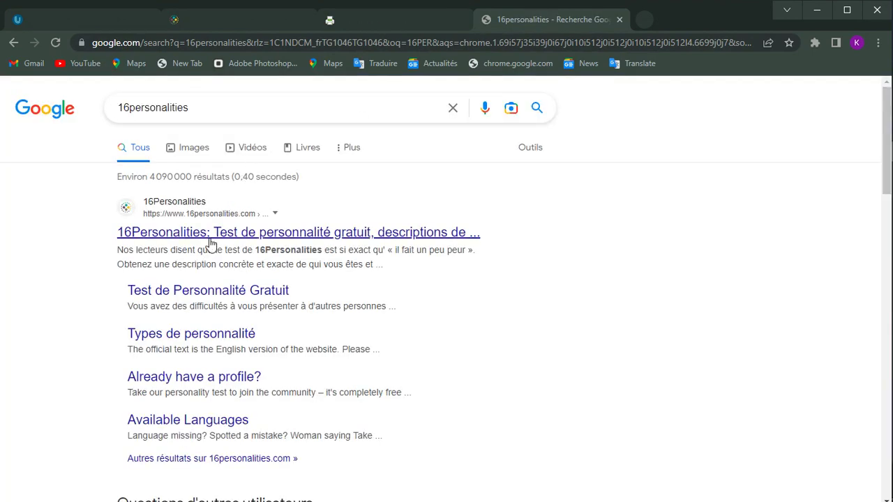
left_click(231, 237)
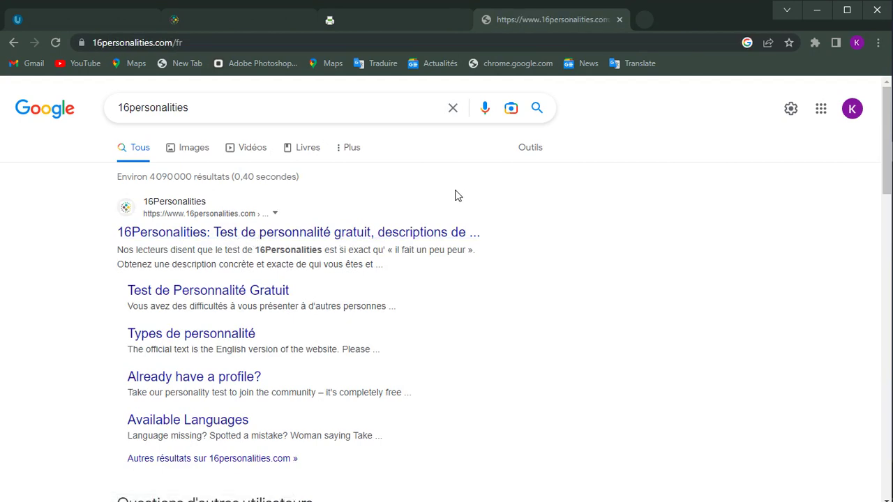
Look over the 16Personalities home page, open the free personality test and view its instructions
scroll(378, 220, "down", 5)
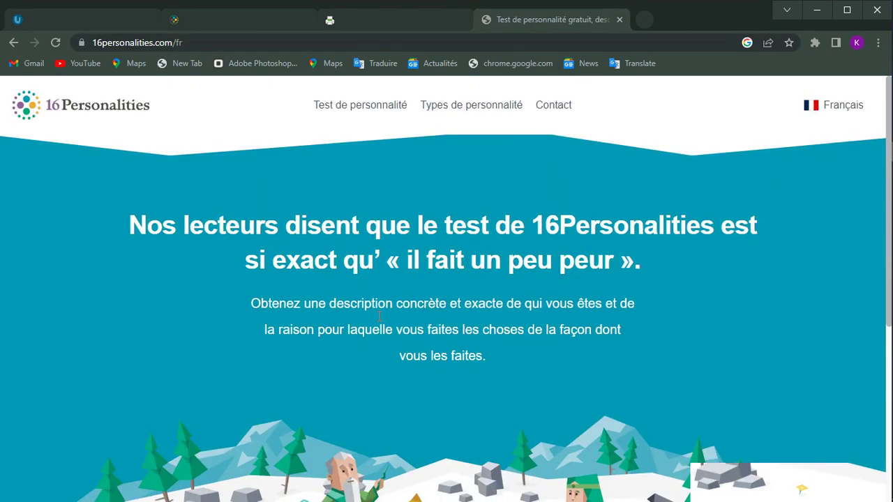
scroll(377, 314, "up", 5)
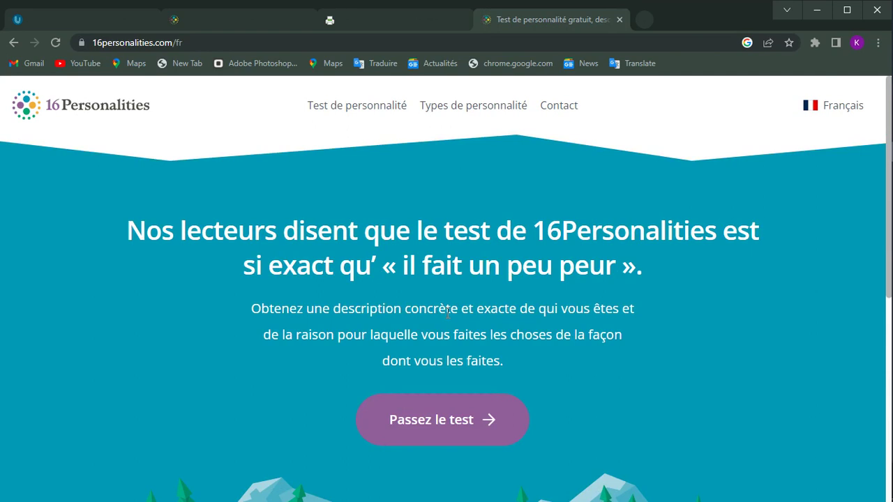
left_click(445, 420)
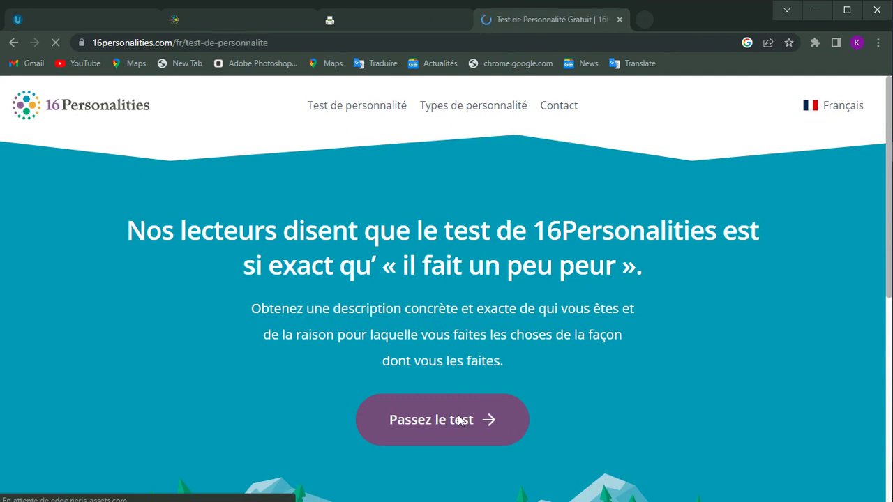
scroll(418, 241, "down", 2)
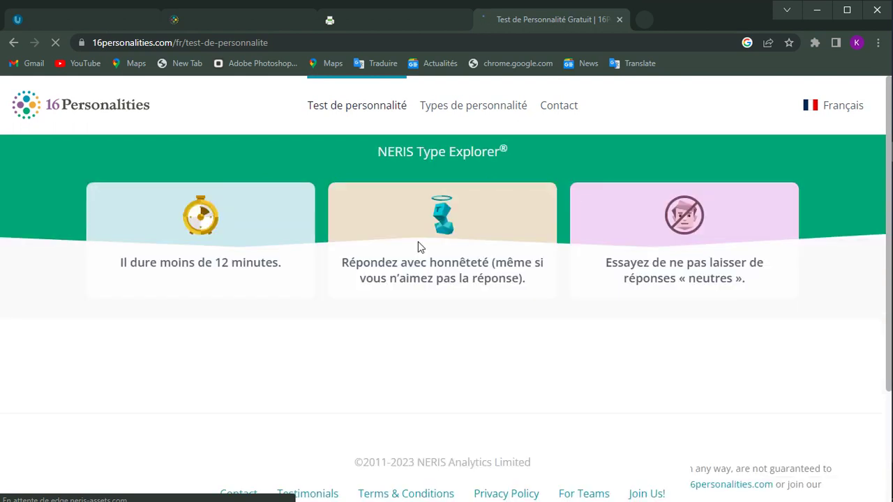
scroll(418, 241, "down", 1)
scroll(94, 356, "up", 2)
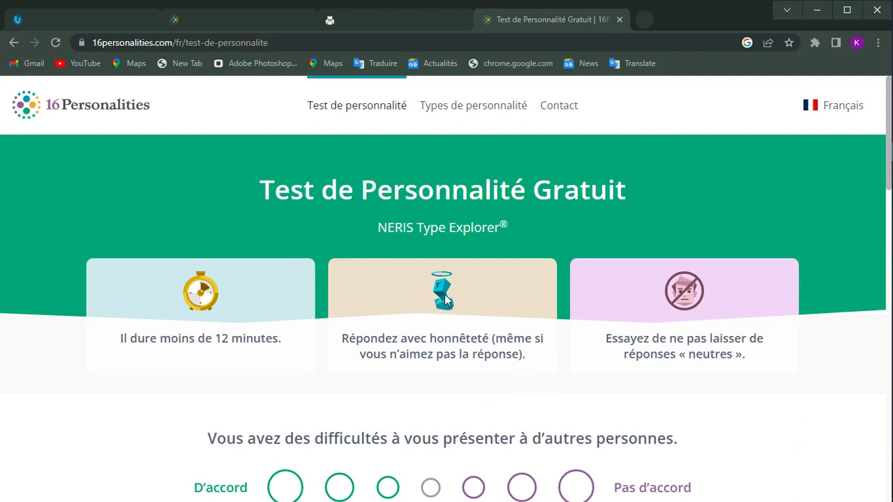
Answer opening questions of the personality test, fully disagreeing with being lost in thought and fully agreeing with replying promptly to e-mails
scroll(445, 299, "down", 5)
left_click(289, 165)
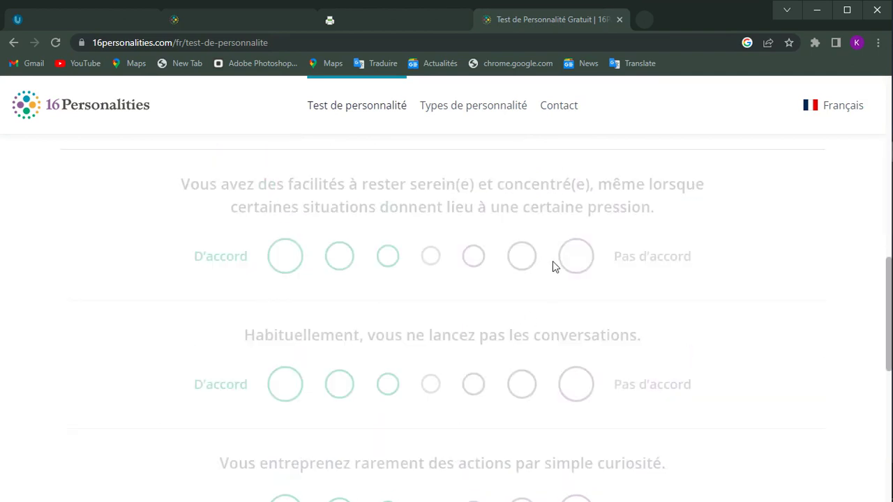
scroll(361, 231, "up", 3)
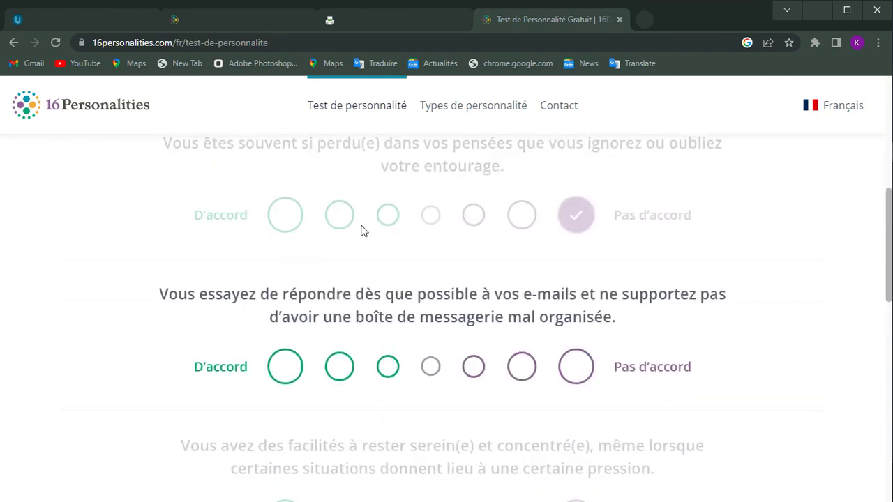
left_click(280, 358)
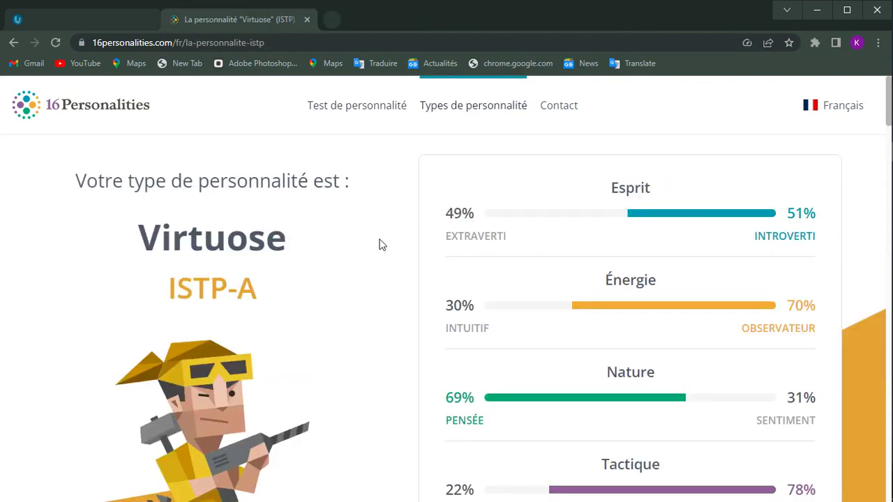
Examine the trait percentages on the personality test's result page and skim the description of the personality type
scroll(382, 243, "down", 4)
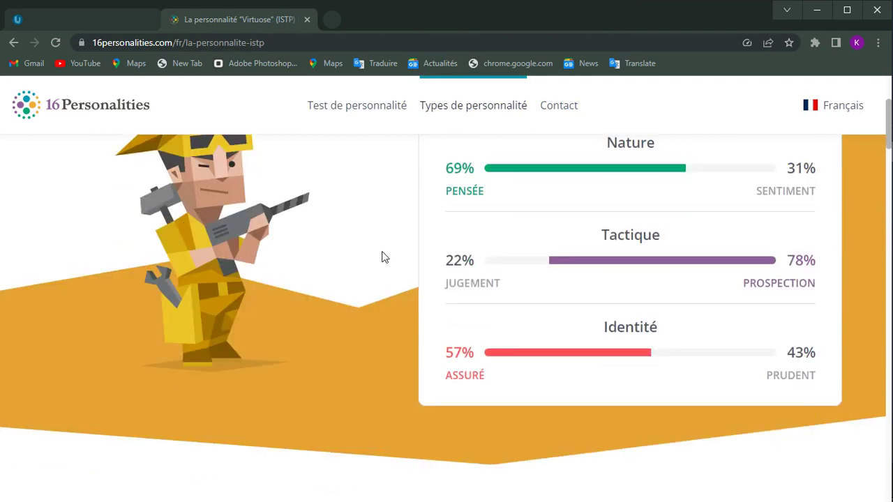
scroll(393, 245, "up", 3)
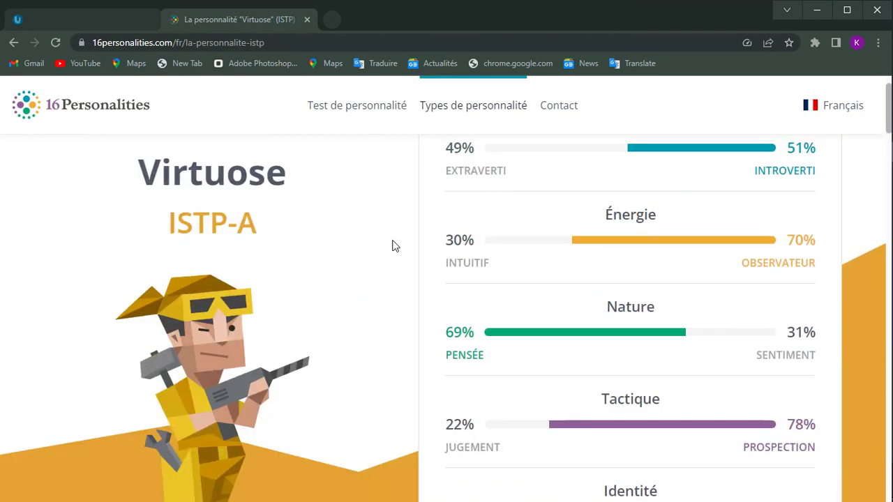
scroll(397, 246, "up", 1)
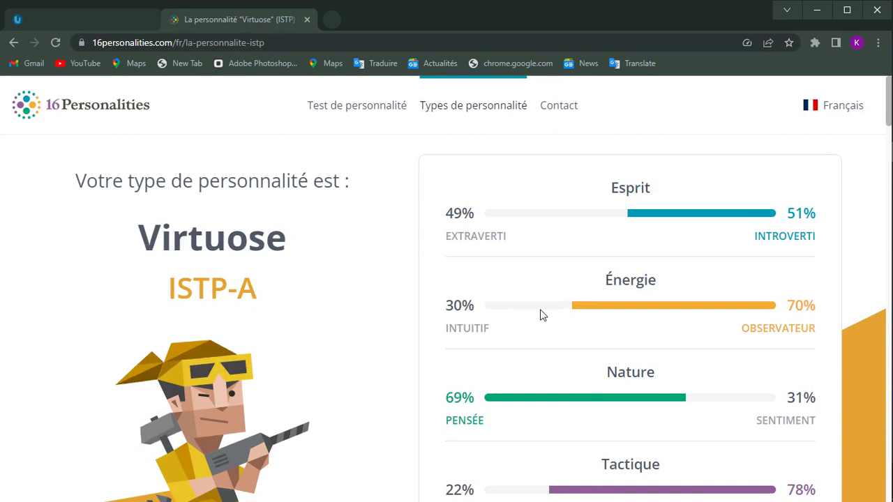
scroll(779, 259, "down", 10)
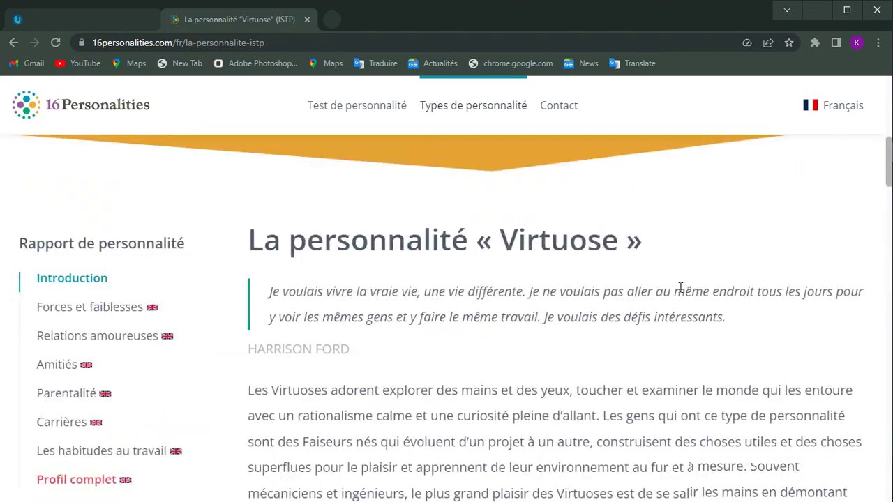
scroll(675, 275, "down", 15)
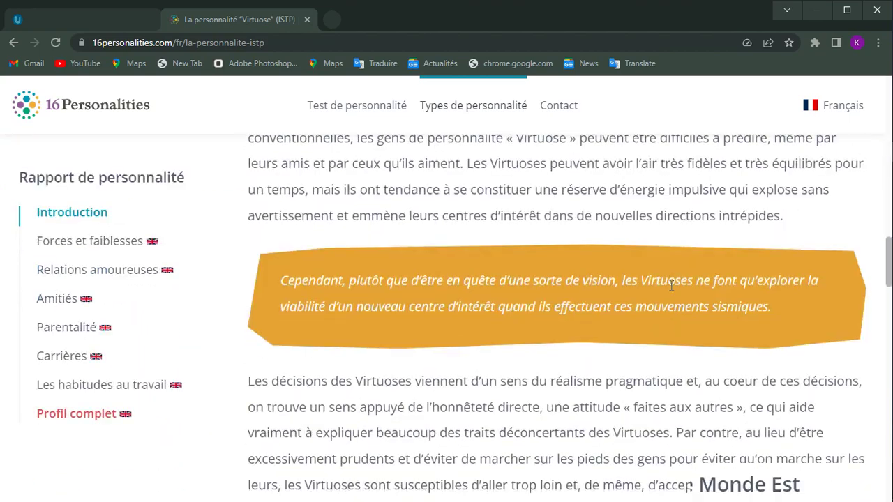
scroll(670, 279, "down", 6)
scroll(668, 223, "up", 10)
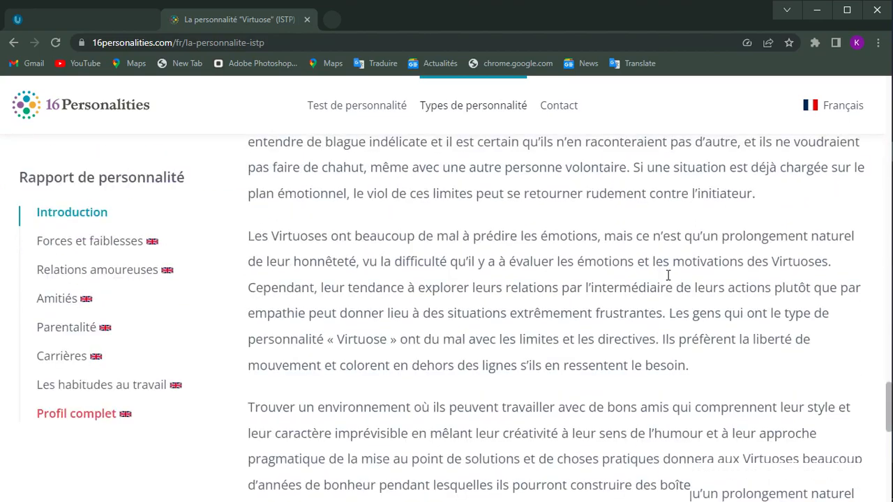
scroll(668, 279, "up", 15)
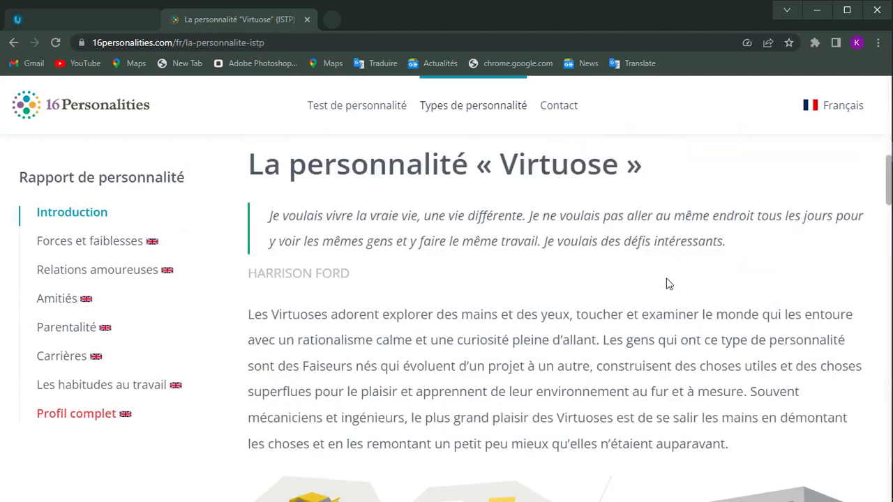
scroll(664, 293, "up", 7)
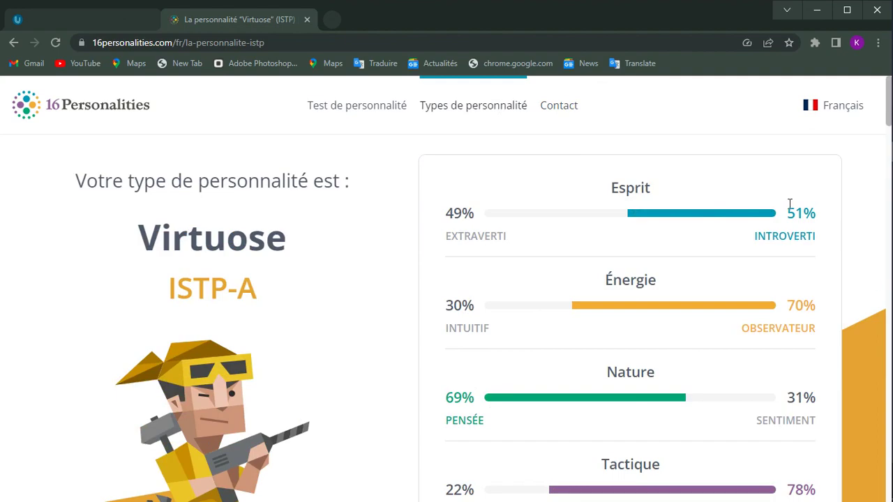
Revisit the introduction of the personality report, highlight the type name "Virtuose" and look through the trait scores and description again
scroll(790, 204, "down", 10)
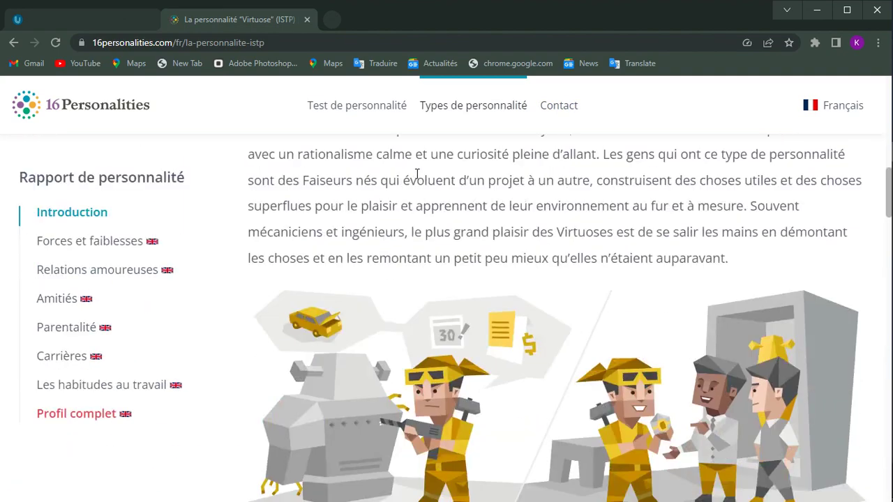
scroll(417, 173, "up", 3)
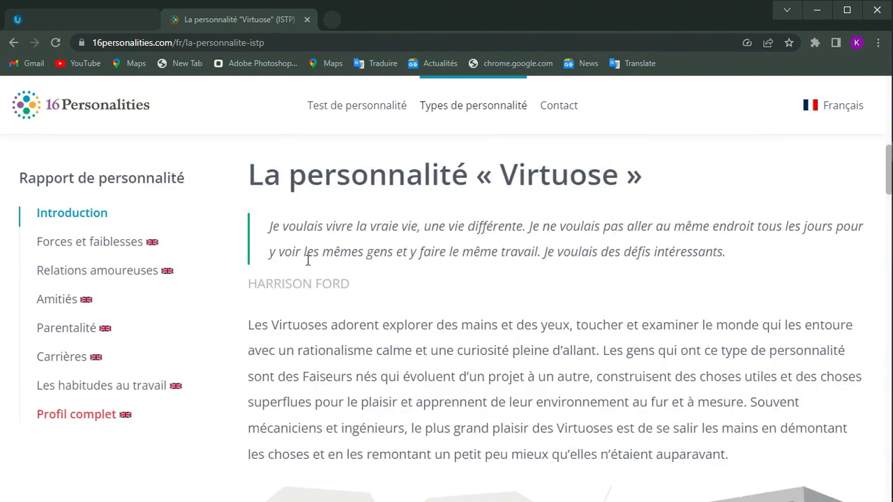
scroll(308, 260, "down", 6)
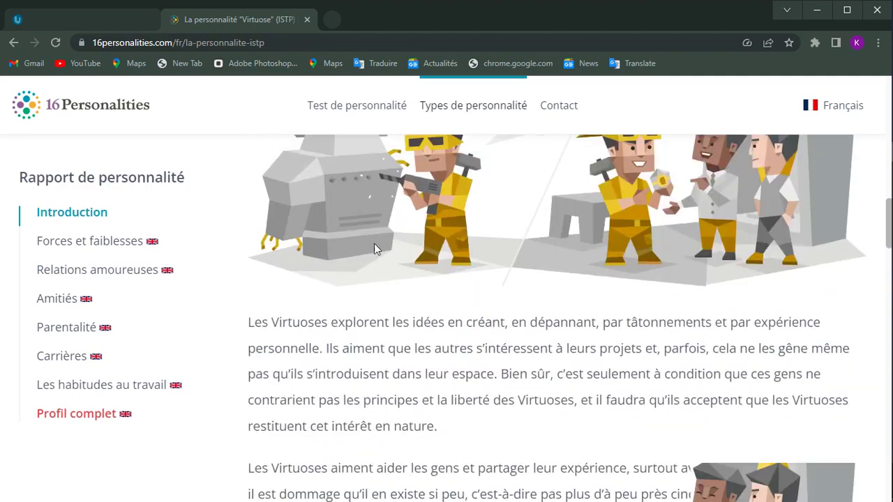
scroll(370, 241, "up", 12)
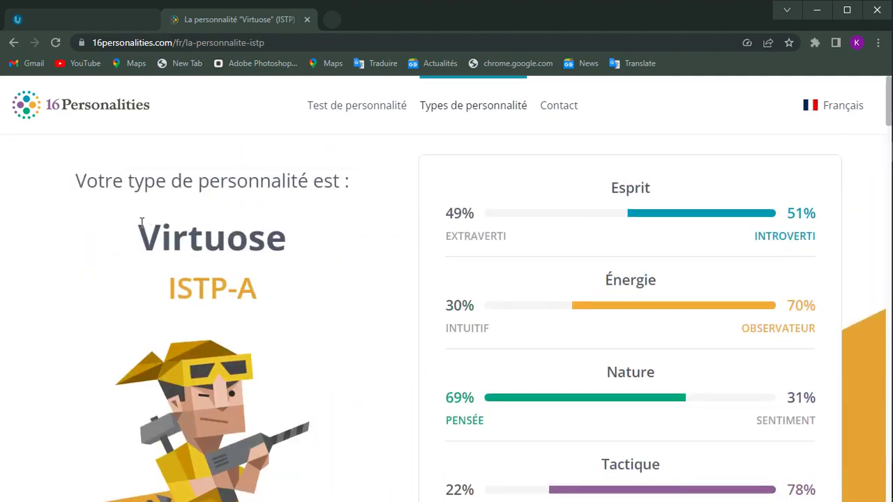
left_click_drag(138, 238, 293, 247)
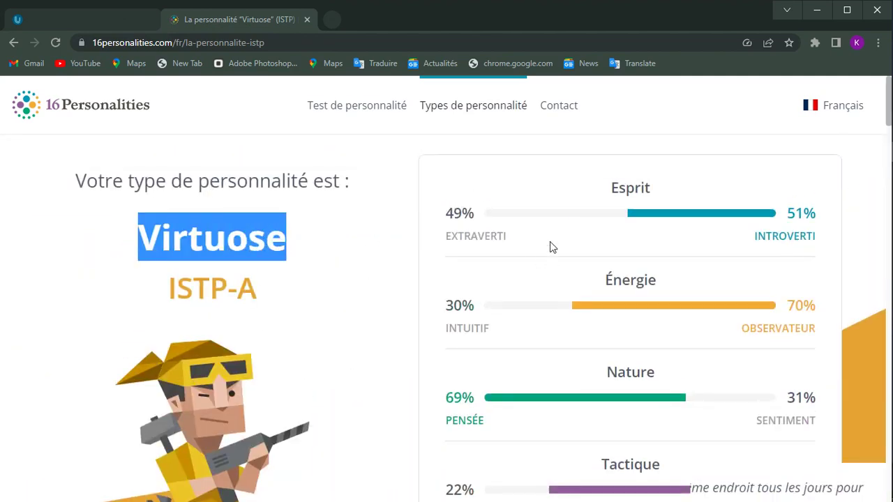
scroll(550, 242, "down", 9)
scroll(218, 181, "up", 5)
scroll(218, 181, "up", 4)
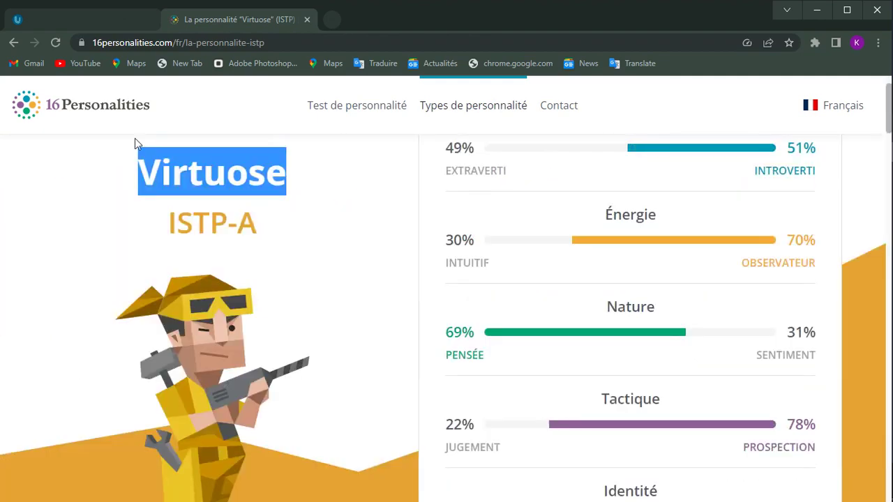
scroll(681, 401, "down", 9)
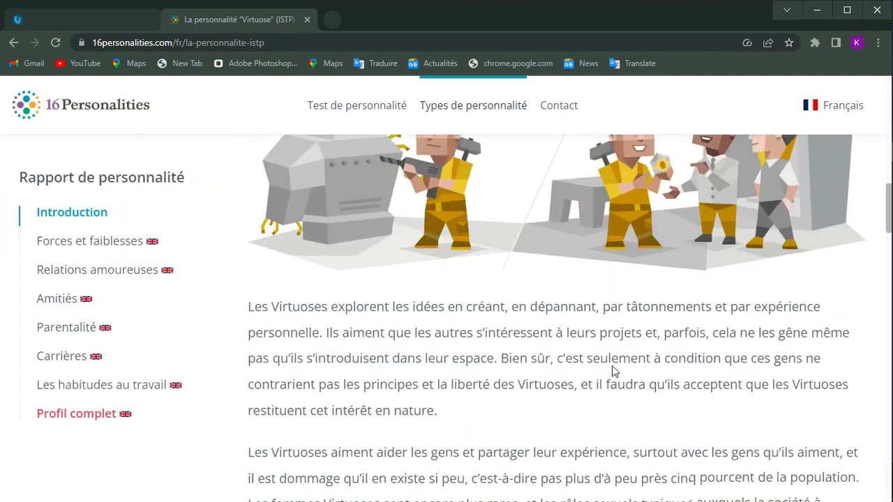
scroll(581, 214, "down", 9)
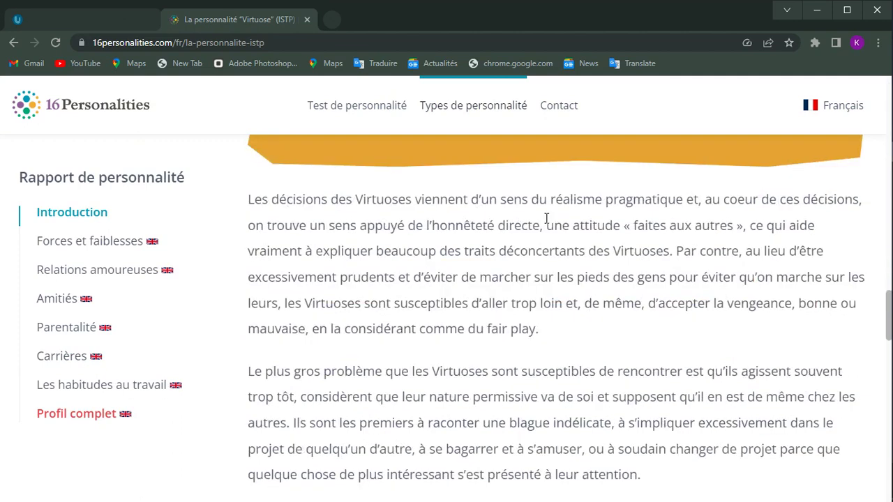
scroll(548, 215, "up", 8)
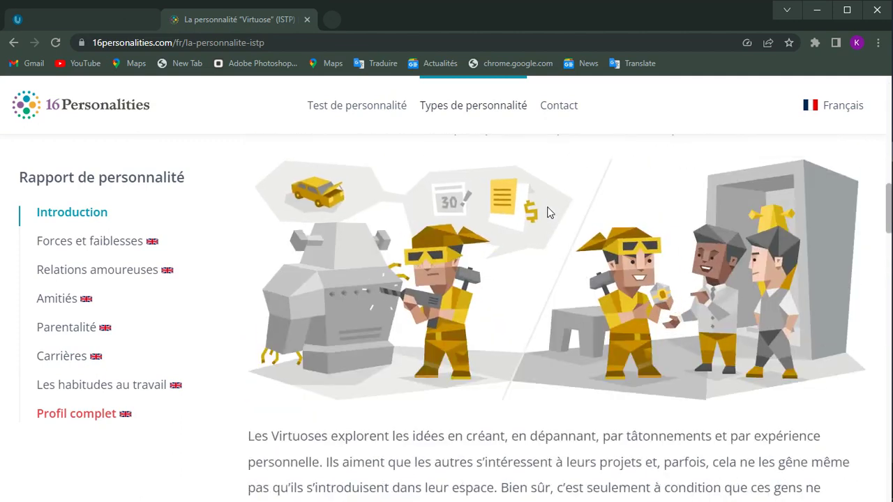